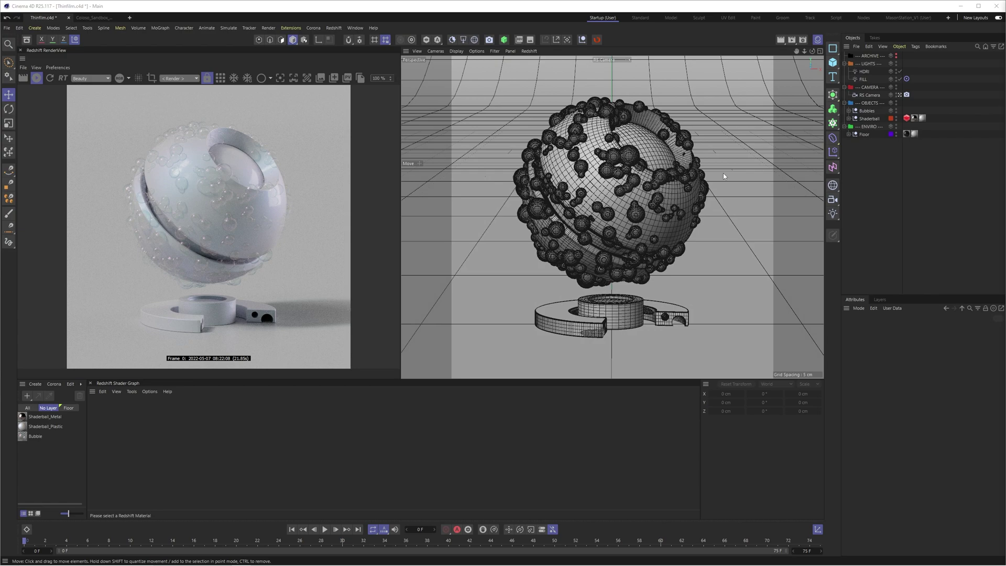
# Hide the Bubbles group and delete the shaderball's two existing material tags.
pyautogui.click(896, 110)
pyautogui.moveTo(938, 126); pyautogui.dragTo(916, 115)
pyautogui.press('Delete')
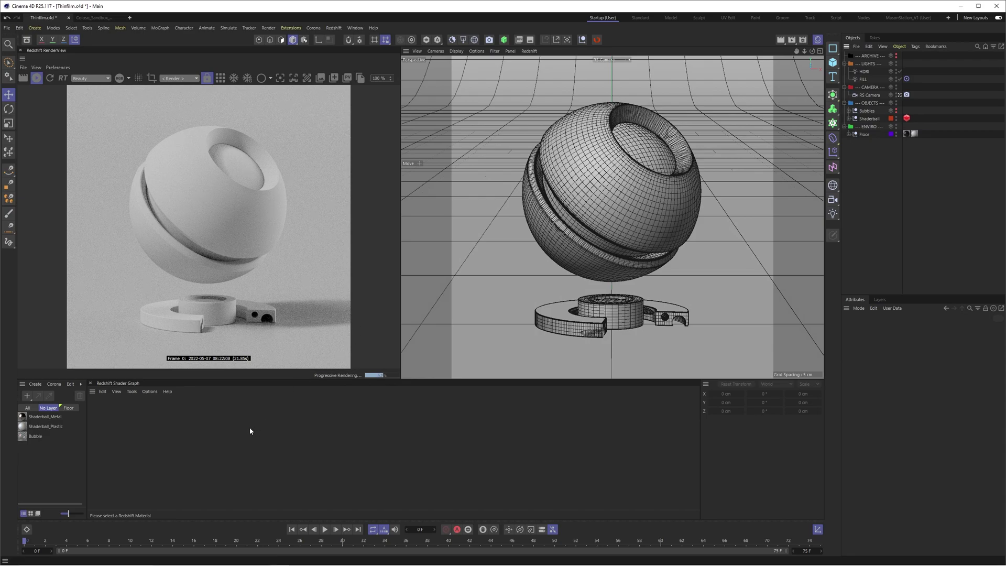
# Create a new Redshift Standard material.
pyautogui.click(35, 384)
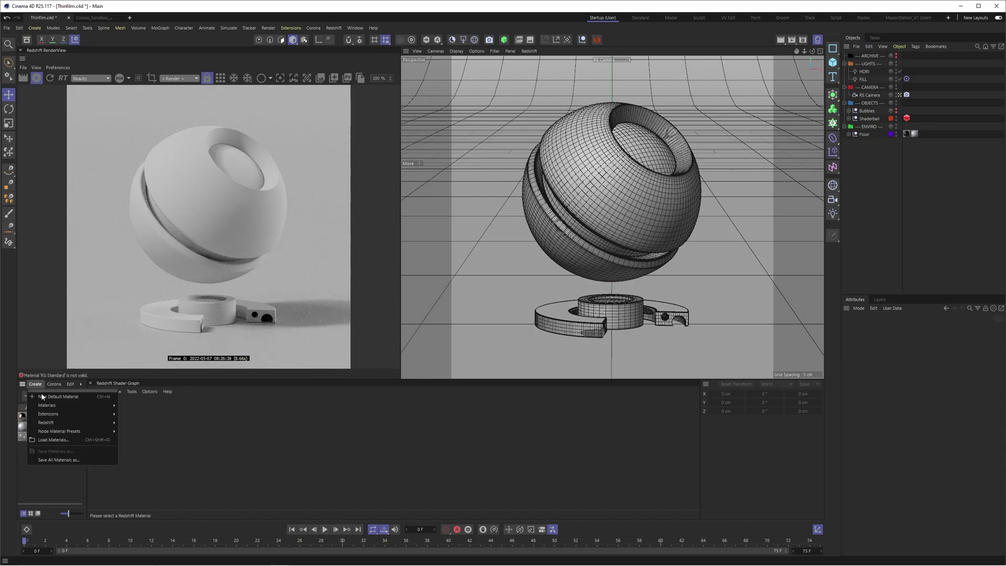
pyautogui.moveTo(65, 426)
pyautogui.moveTo(140, 425)
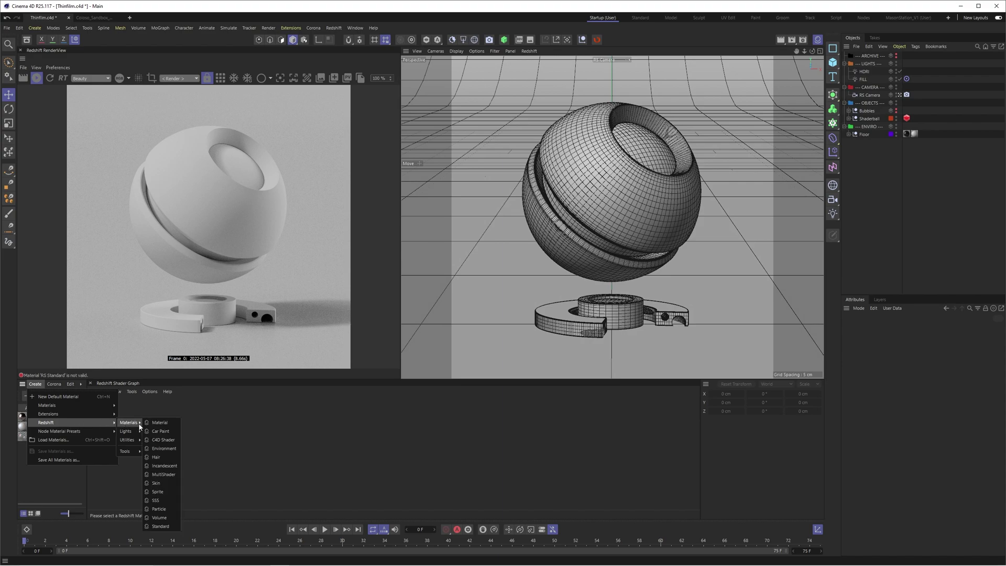
pyautogui.click(162, 527)
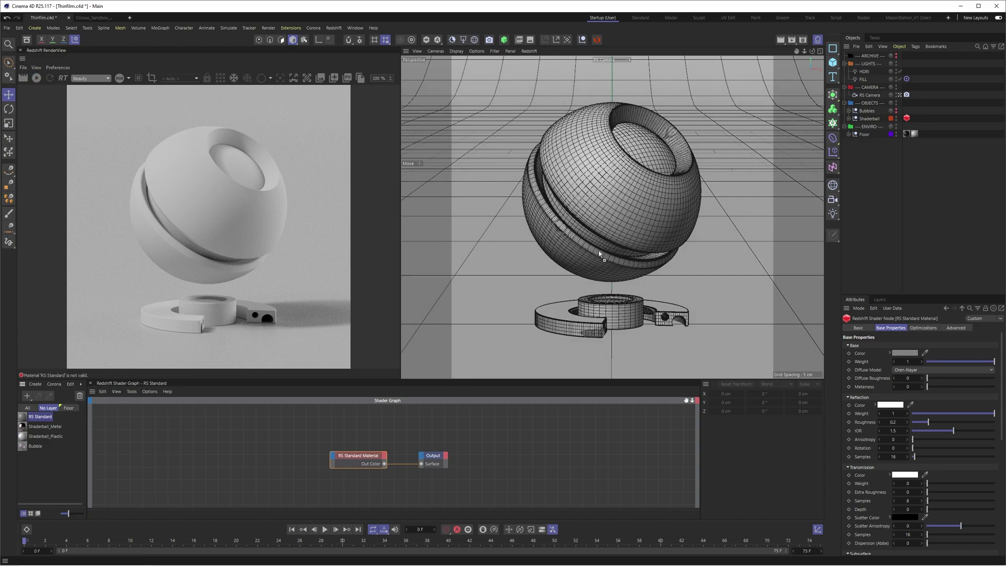
# Apply RS Standard to the shaderball, with Base Color black and Metalness 1.
pyautogui.moveTo(600, 254); pyautogui.dragTo(873, 118)
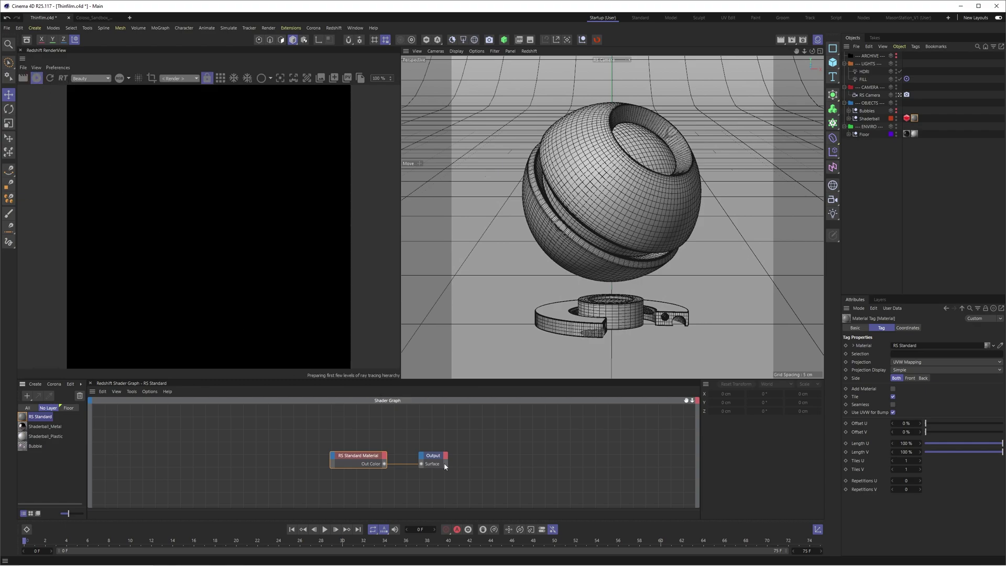
pyautogui.click(461, 463)
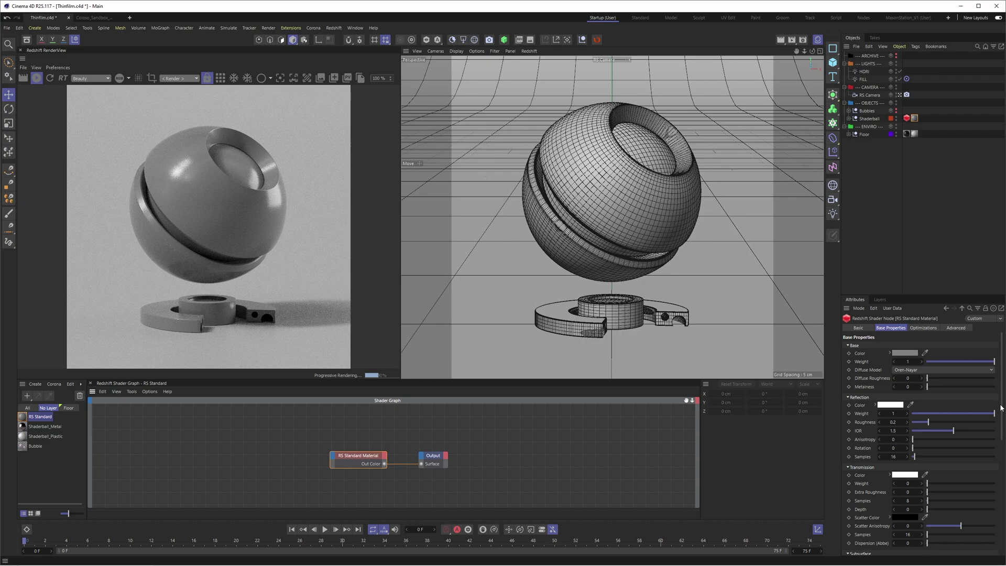
pyautogui.moveTo(1001, 407); pyautogui.dragTo(1004, 394)
pyautogui.click(912, 353)
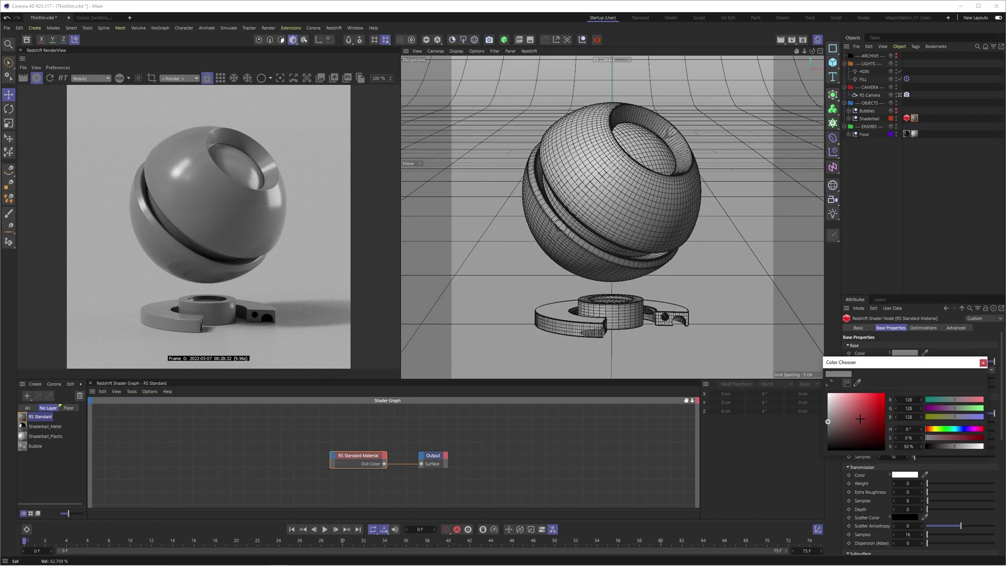
pyautogui.moveTo(904, 411); pyautogui.dragTo(870, 412)
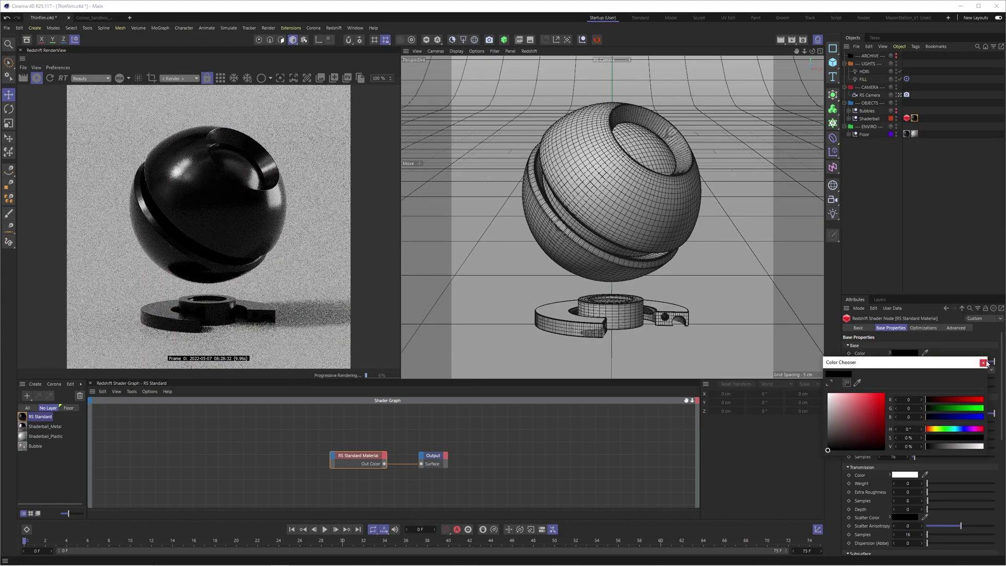
pyautogui.moveTo(980, 386); pyautogui.dragTo(1002, 392)
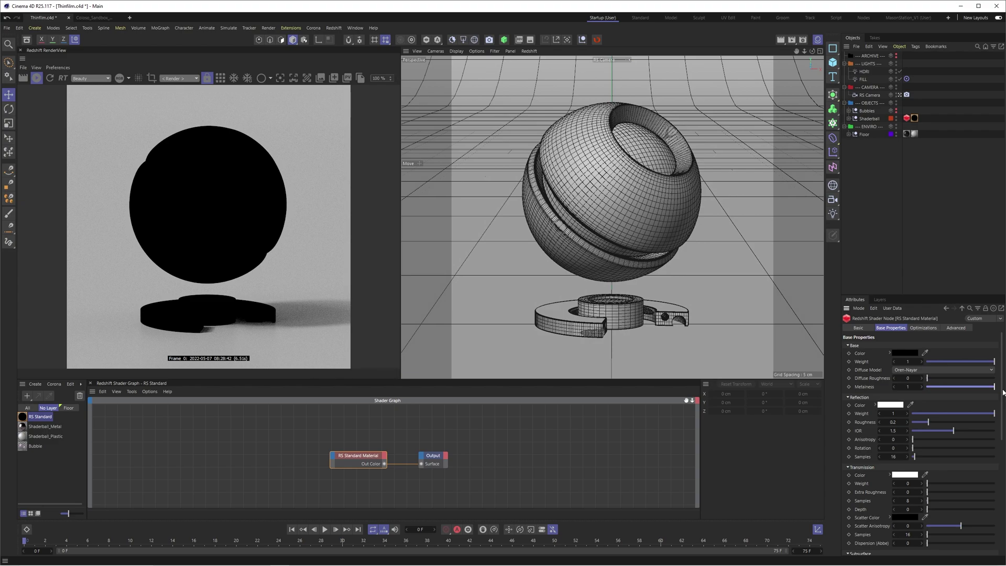
# Raise the Thin Film thickness to about 461 for a green-magenta iridescent sheen.
pyautogui.moveTo(1003, 392); pyautogui.dragTo(990, 486)
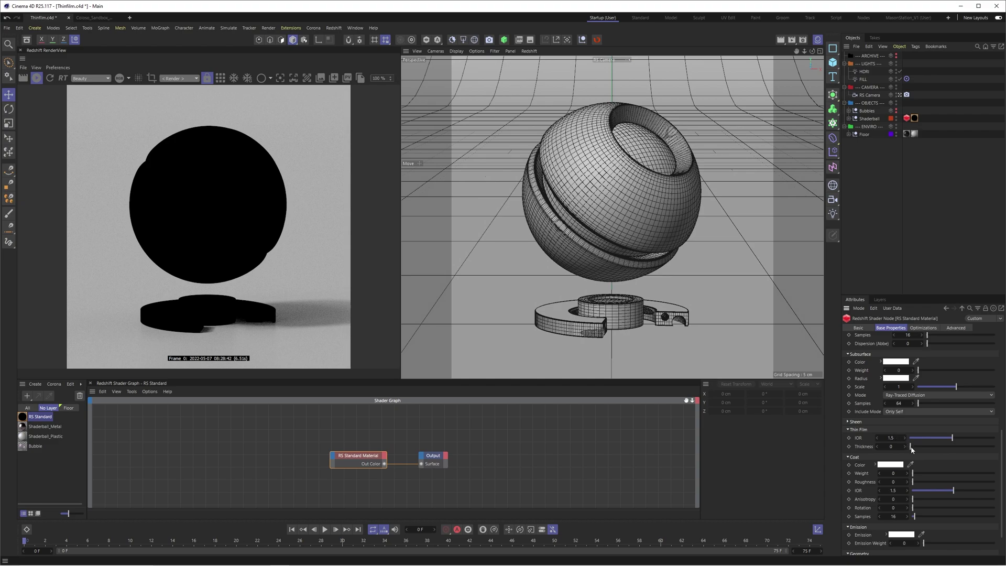
pyautogui.moveTo(911, 449)
pyautogui.mouseDown()
pyautogui.moveTo(1001, 450)
pyautogui.moveTo(919, 450)
pyautogui.mouseUp()
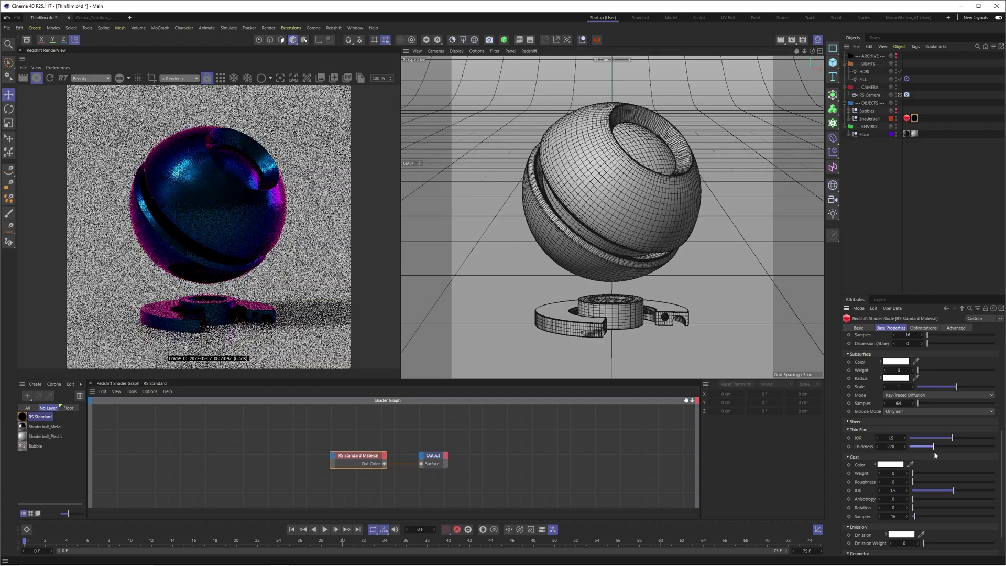
pyautogui.moveTo(943, 451)
pyautogui.mouseDown()
pyautogui.moveTo(1001, 459)
pyautogui.moveTo(949, 455)
pyautogui.mouseUp()
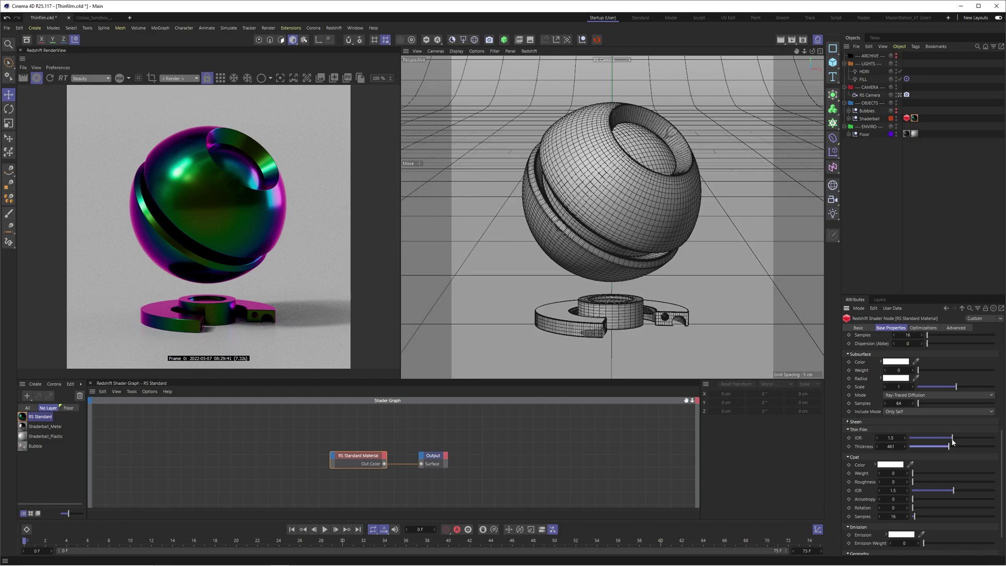
# Try several Thin Film IOR and thickness values, settling on IOR 1.5 and thickness about 236.
pyautogui.moveTo(952, 441)
pyautogui.mouseDown()
pyautogui.moveTo(939, 441)
pyautogui.moveTo(999, 447)
pyautogui.moveTo(931, 447)
pyautogui.moveTo(958, 447)
pyautogui.moveTo(948, 447)
pyautogui.mouseUp()
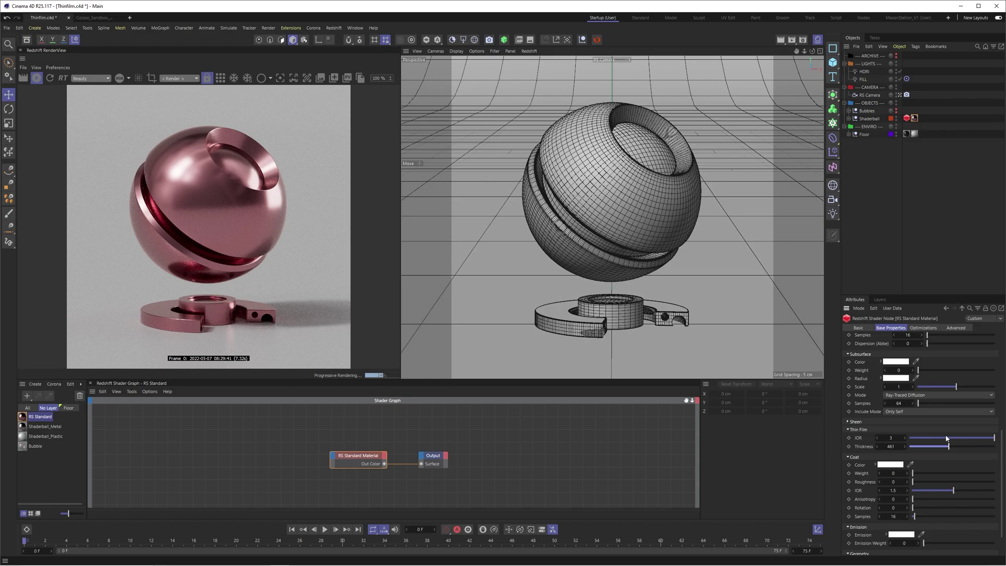
pyautogui.moveTo(948, 449); pyautogui.dragTo(932, 450)
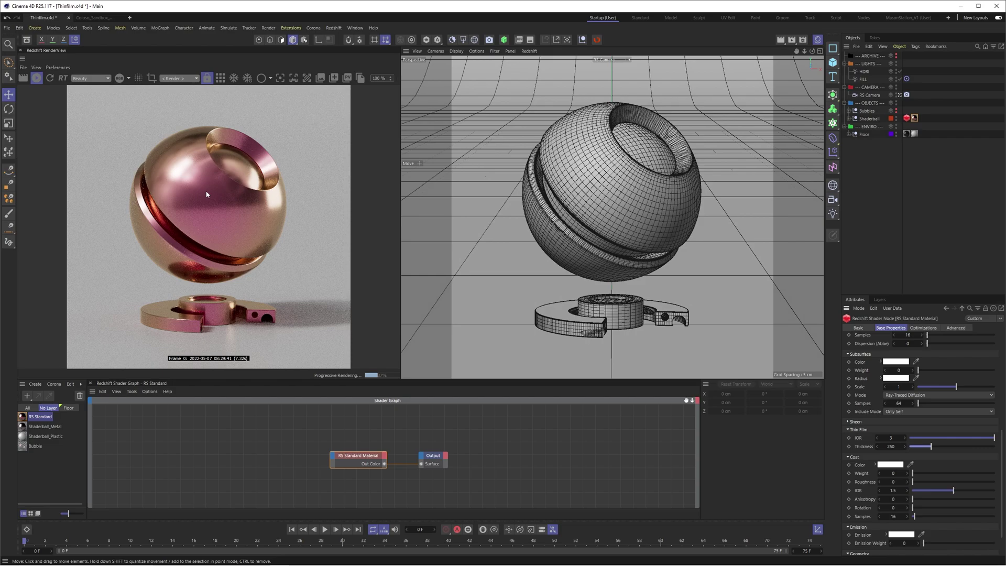
pyautogui.moveTo(992, 443); pyautogui.dragTo(938, 439)
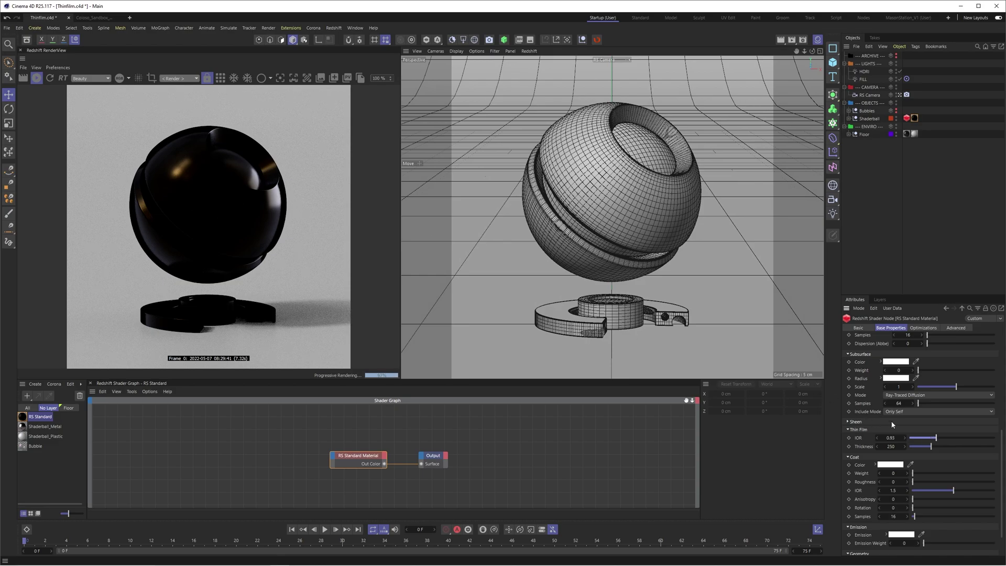
pyautogui.moveTo(937, 439); pyautogui.dragTo(929, 440)
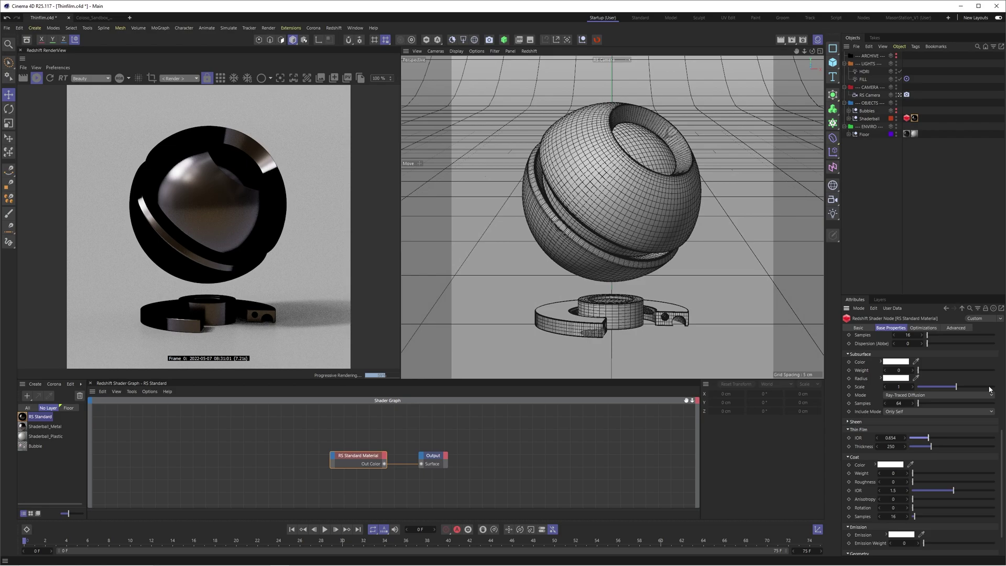
pyautogui.moveTo(928, 439); pyautogui.dragTo(898, 438)
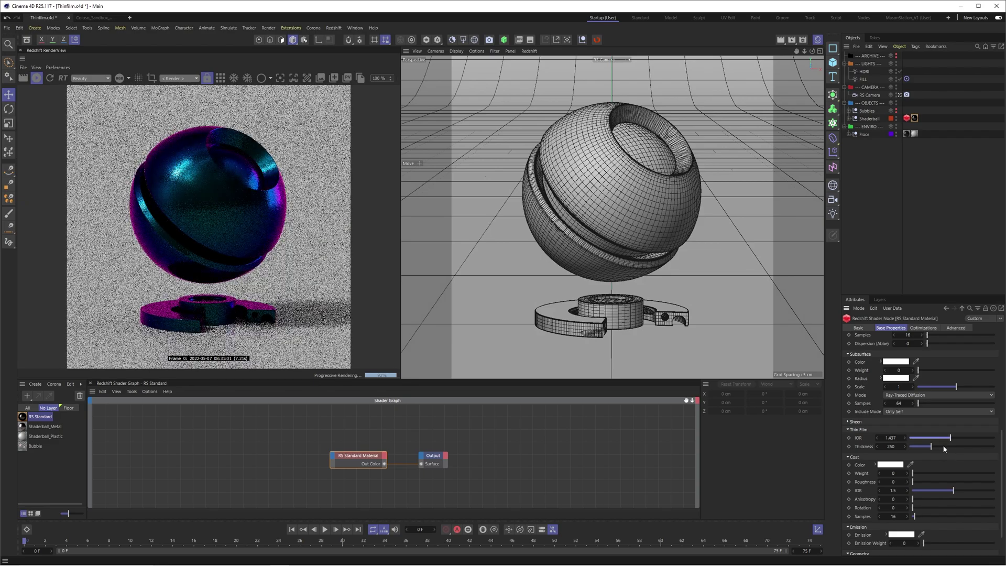
pyautogui.click(898, 438)
pyautogui.write('1.5')
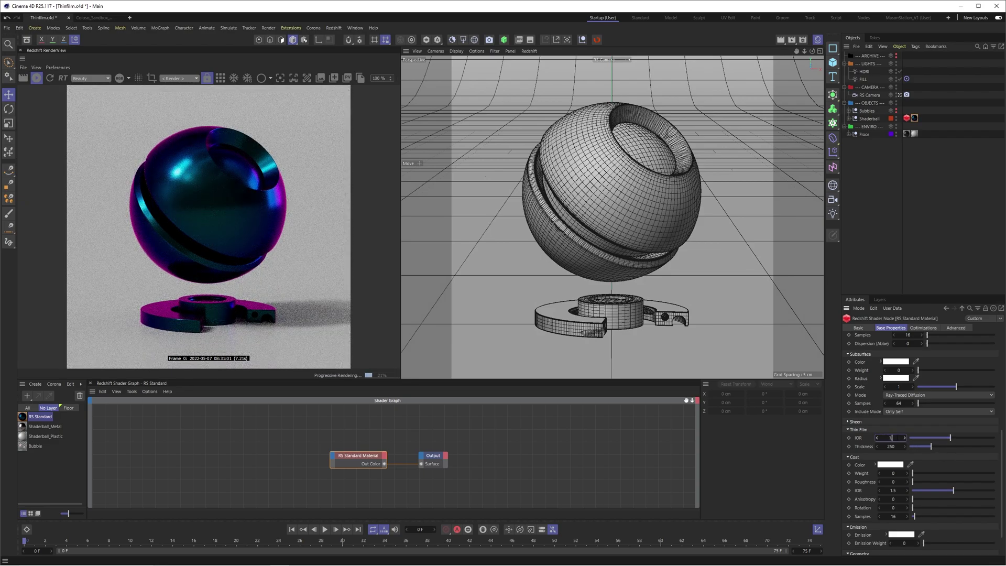
pyautogui.press('Return')
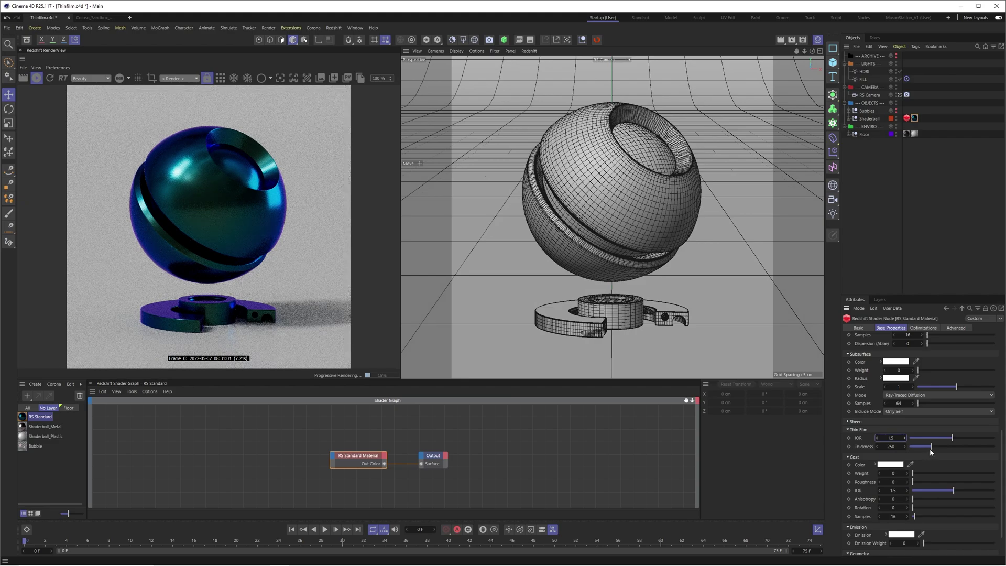
pyautogui.moveTo(929, 449); pyautogui.dragTo(930, 450)
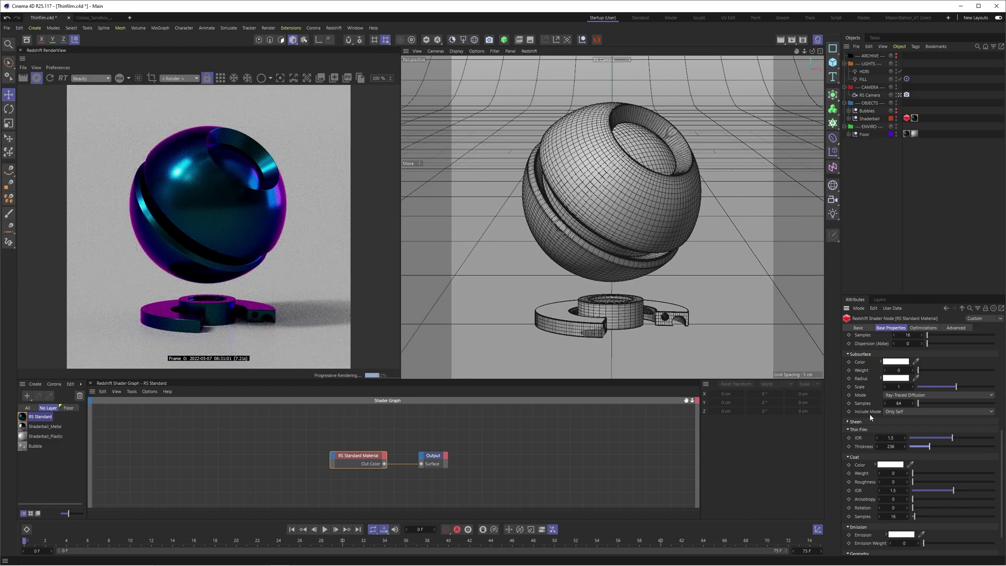
# Set the material's base colour brightness to 74%.
pyautogui.click(358, 455)
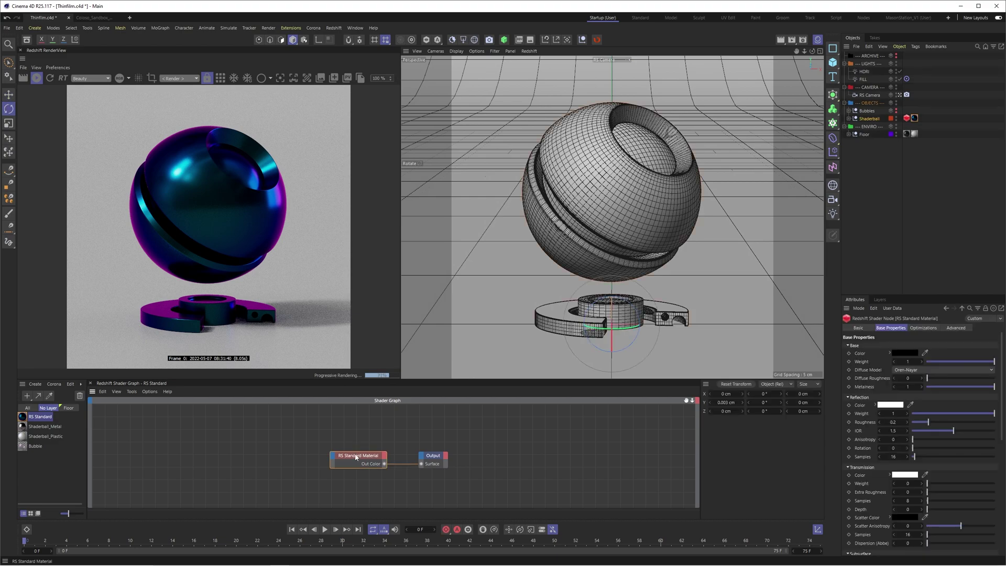
pyautogui.press('r')
pyautogui.click(912, 352)
pyautogui.doubleClick(908, 447)
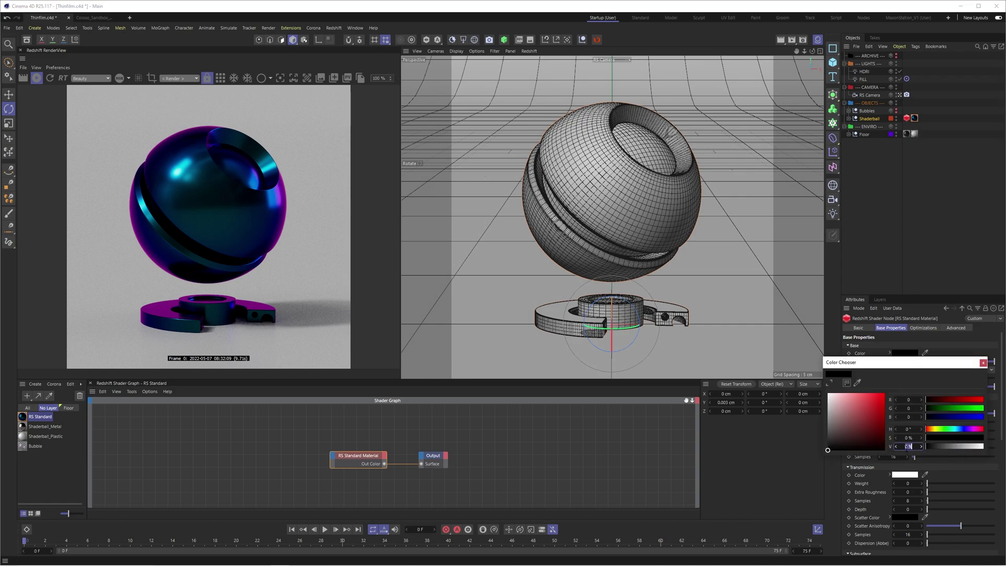
pyautogui.write('74')
pyautogui.press('Return')
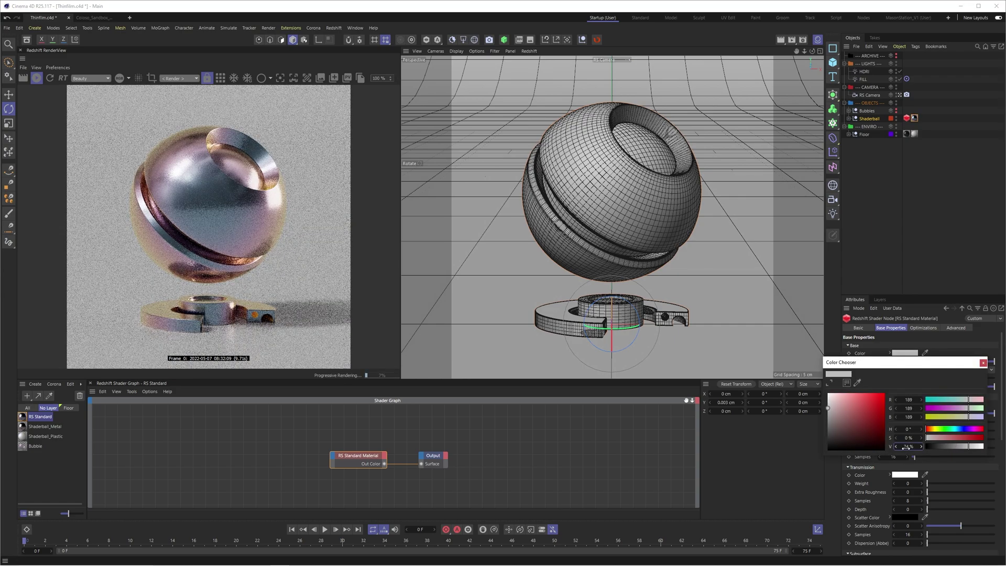
pyautogui.click(983, 362)
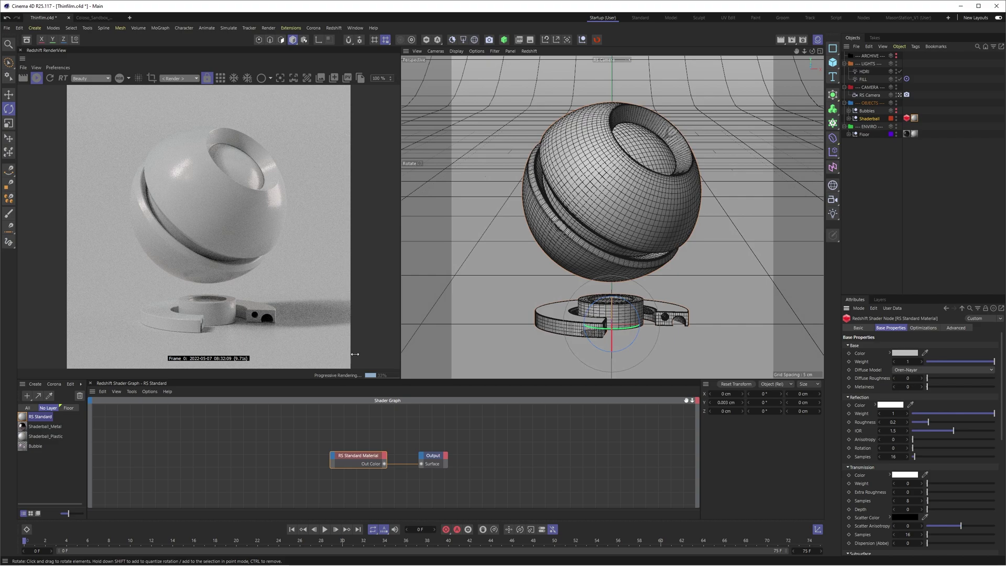
# Set the Thin Film IOR to 2.2 and thickness to 340.
pyautogui.moveTo(1002, 405); pyautogui.dragTo(1003, 518)
pyautogui.doubleClick(891, 411)
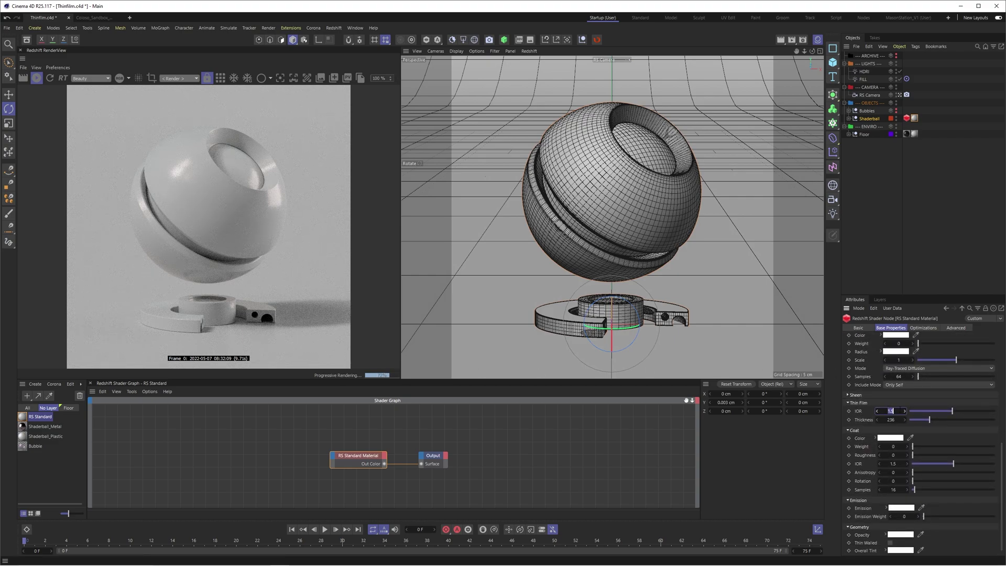
pyautogui.write('2.2')
pyautogui.press('Return')
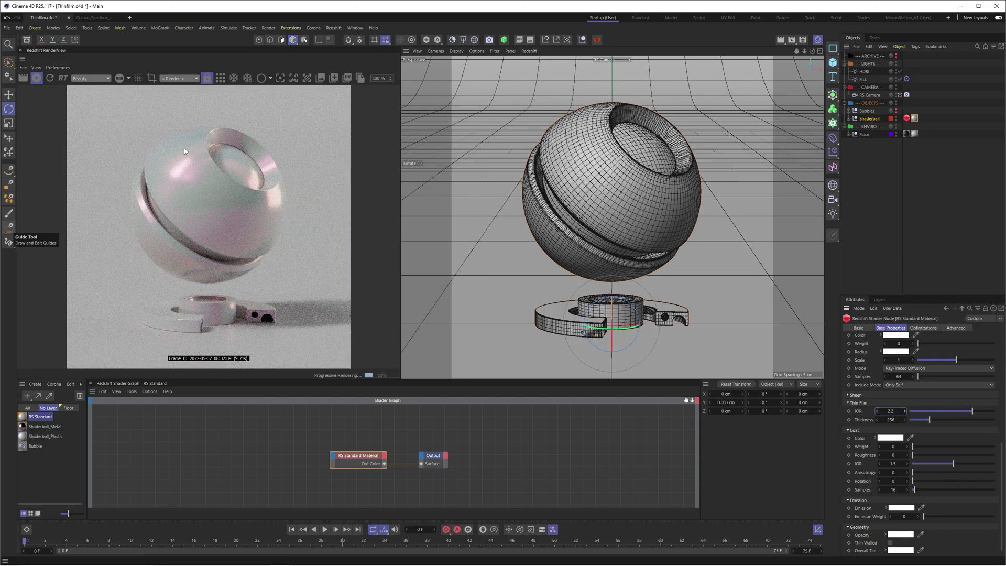
pyautogui.click(892, 420)
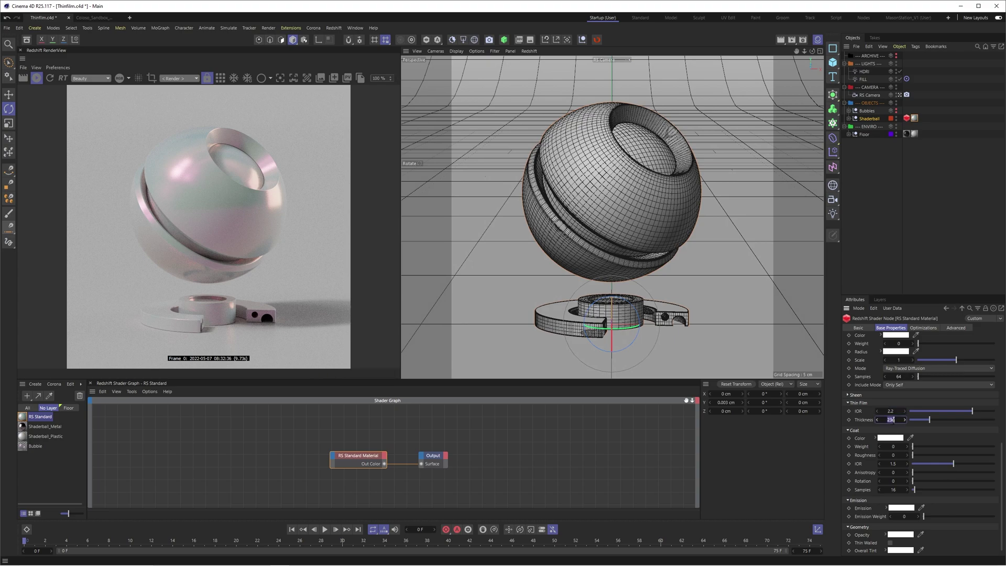
pyautogui.write('3')
pyautogui.write('40')
pyautogui.press('Return')
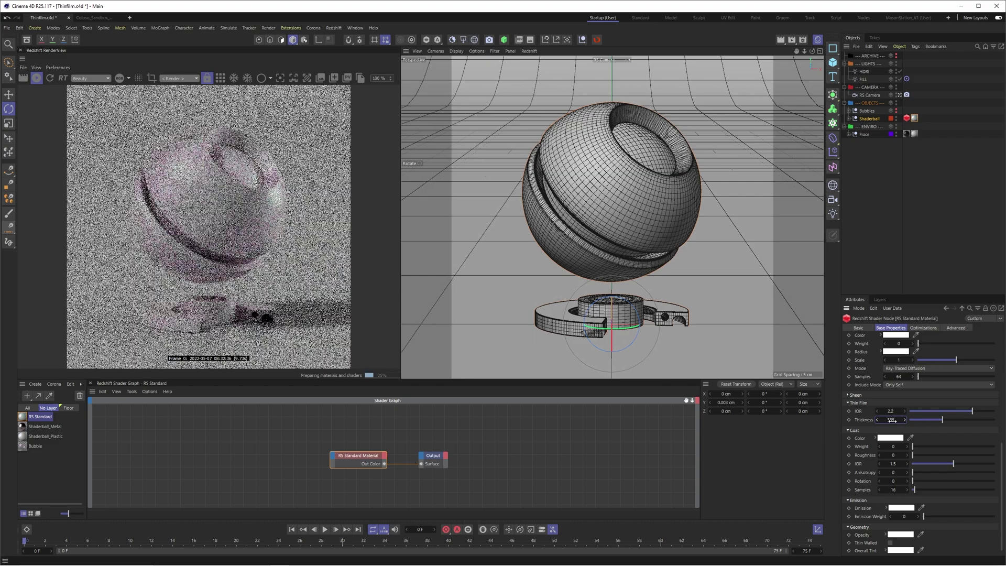
# Refine the thin film to thickness 240 and IOR 2.5.
pyautogui.scroll(2, 891, 447)
pyautogui.click(892, 446)
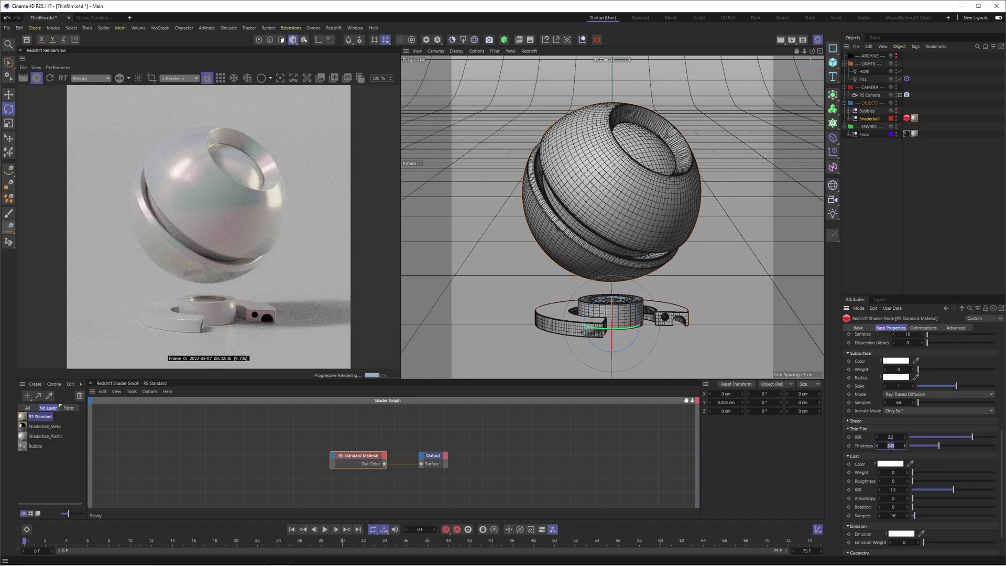
pyautogui.write('240')
pyautogui.press('Return')
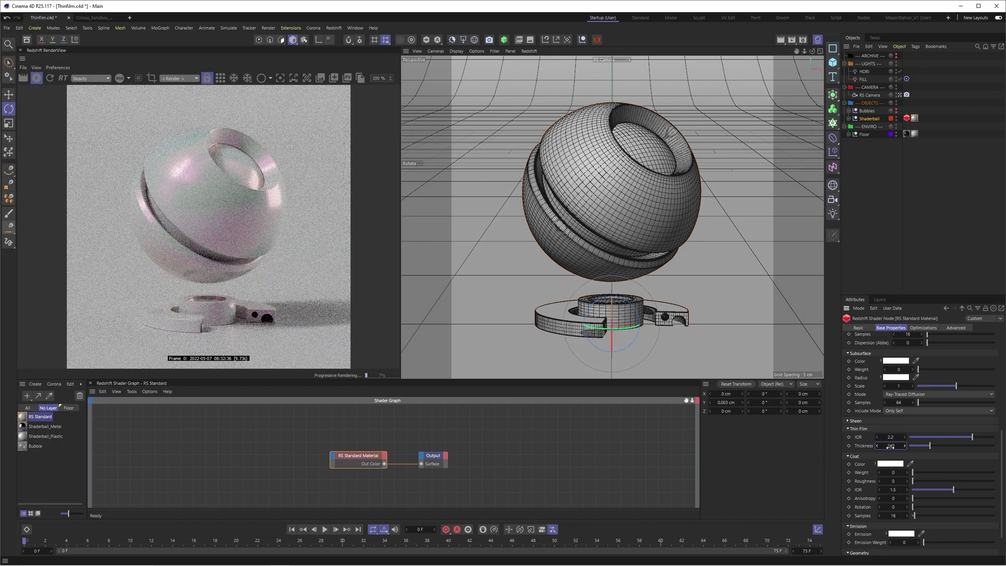
pyautogui.click(891, 437)
pyautogui.write('2.5')
pyautogui.press('Return')
# Raise Reflection Roughness from 0.2 to 0.517.
pyautogui.moveTo(1002, 464); pyautogui.dragTo(1004, 407)
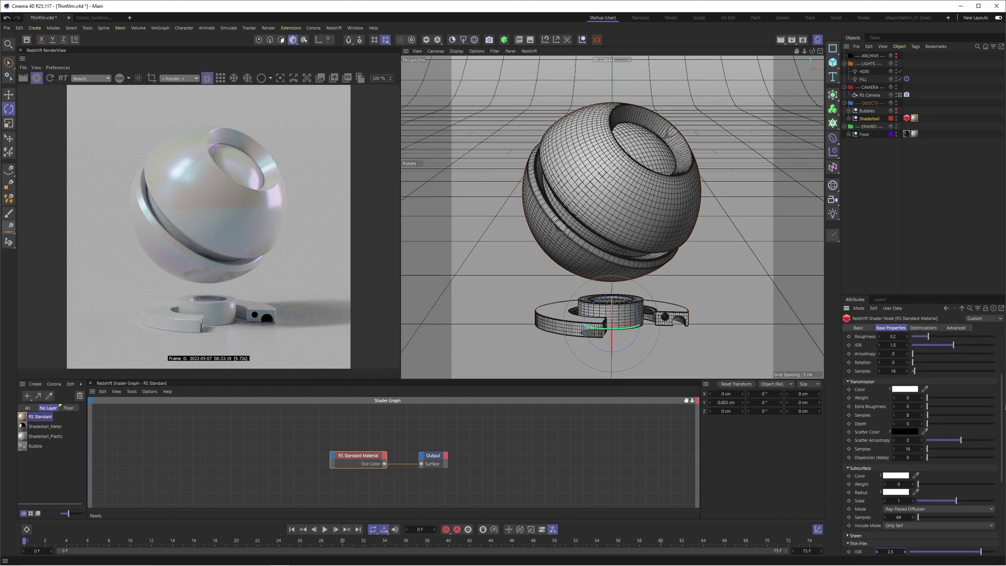
pyautogui.scroll(3, 953, 394)
pyautogui.moveTo(936, 391); pyautogui.dragTo(955, 390)
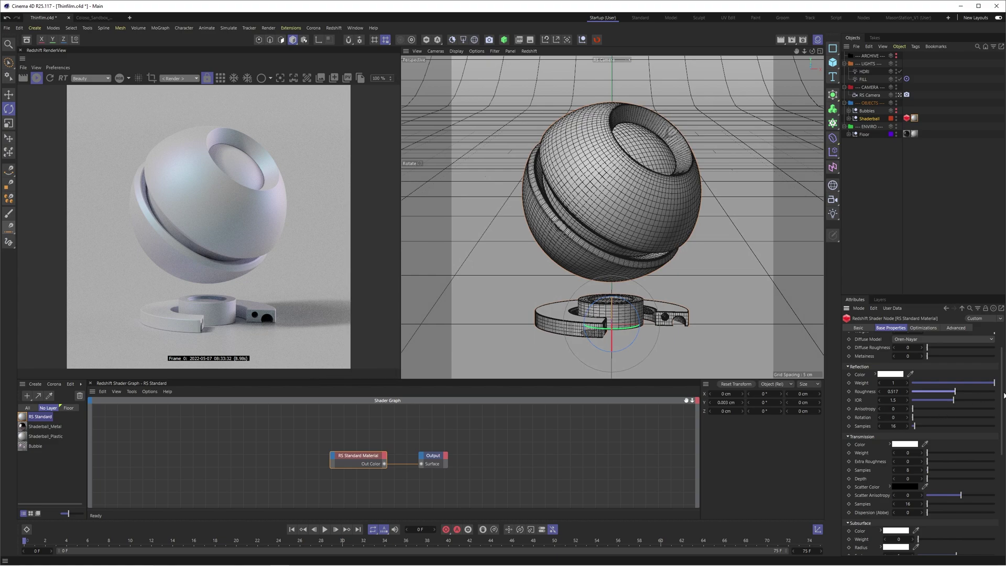
# Add a clear coat with Coat Roughness 0.1 and Coat Weight 0.7.
pyautogui.scroll(-5, 1003, 397)
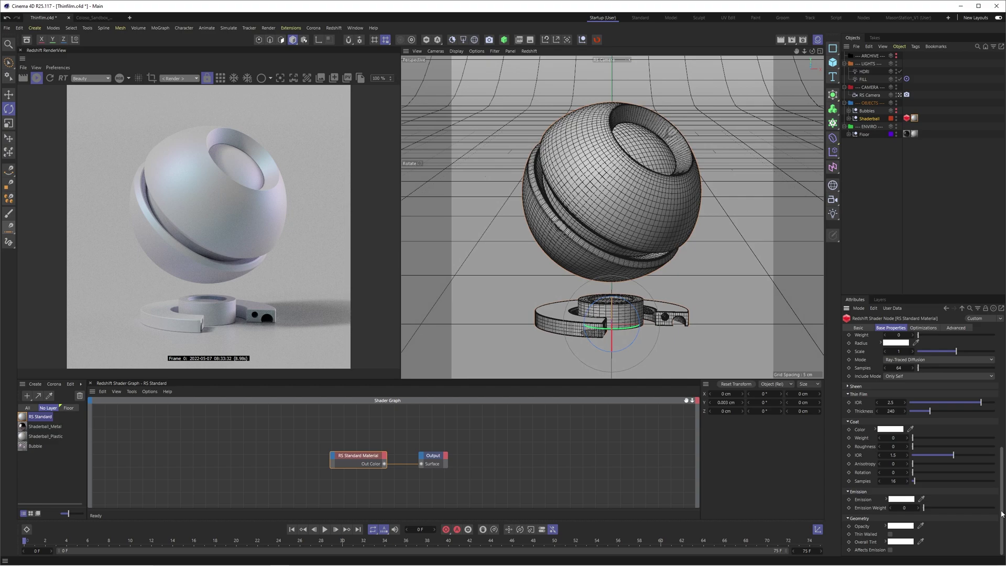
pyautogui.moveTo(926, 441); pyautogui.dragTo(994, 438)
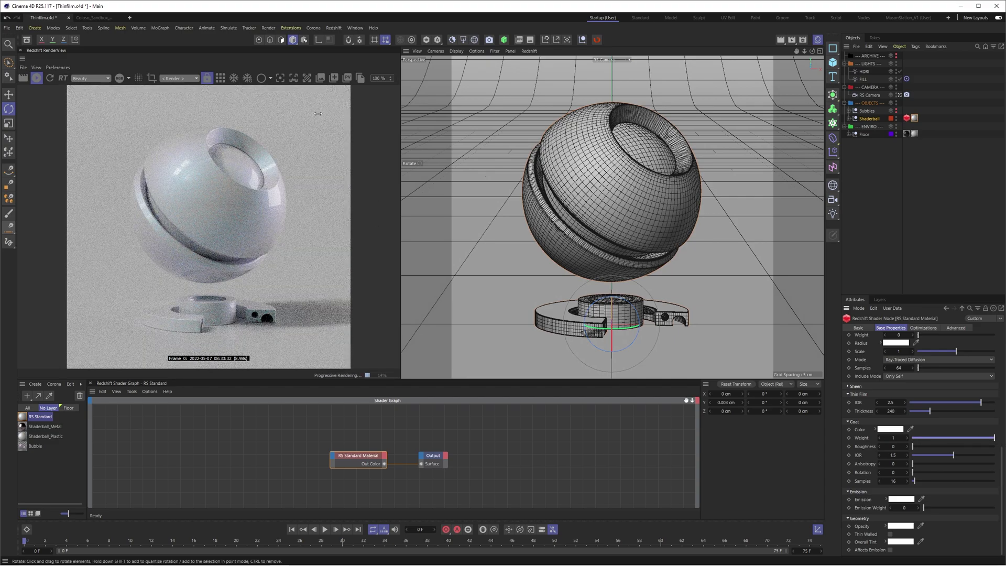
pyautogui.click(894, 446)
pyautogui.write('0.1')
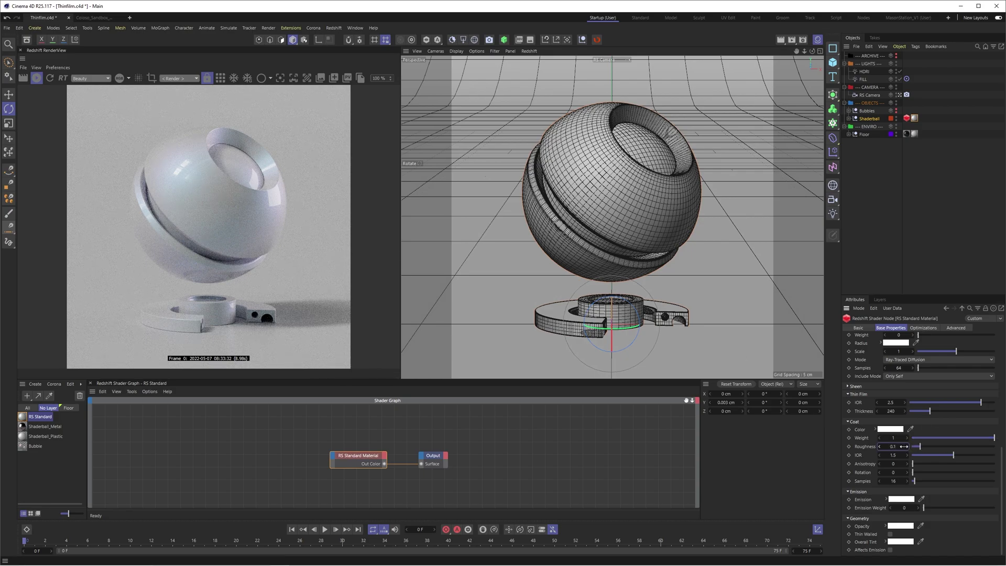
pyautogui.press('Return')
pyautogui.click(902, 438)
pyautogui.write('0.7')
pyautogui.press('Return')
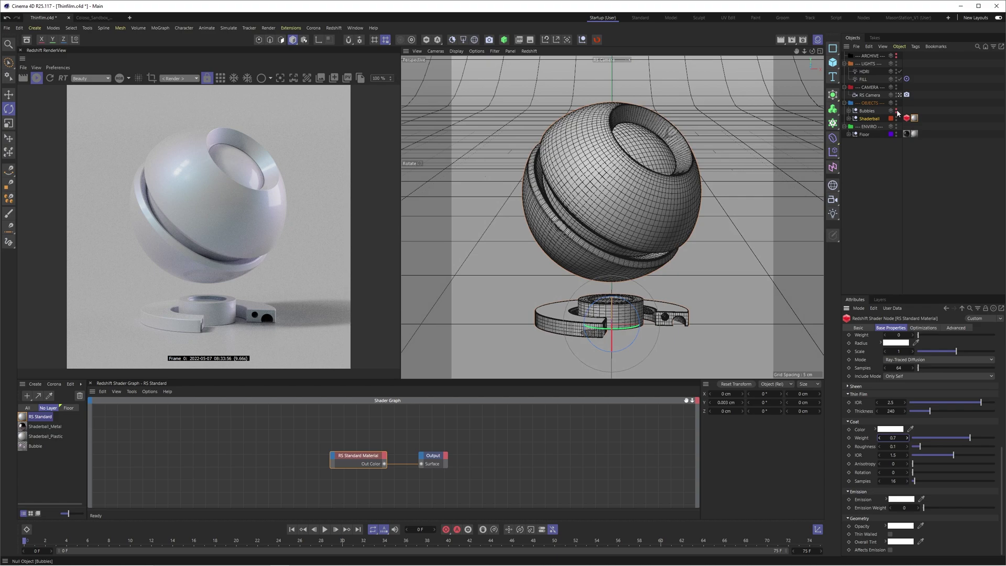
# Make the Bubbles group visible and expand its hierarchy down to the Sphere.
pyautogui.click(891, 150)
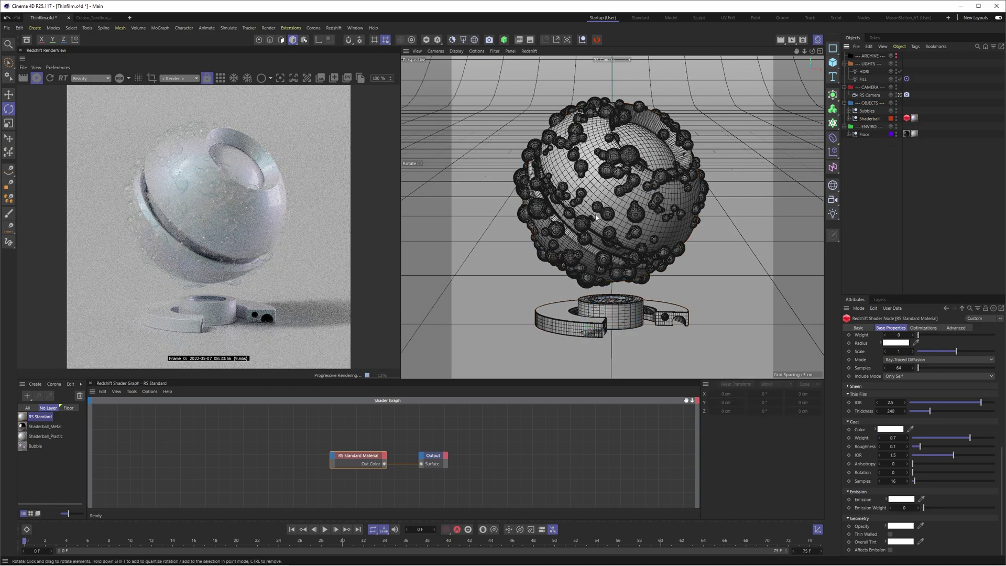
pyautogui.click(849, 111)
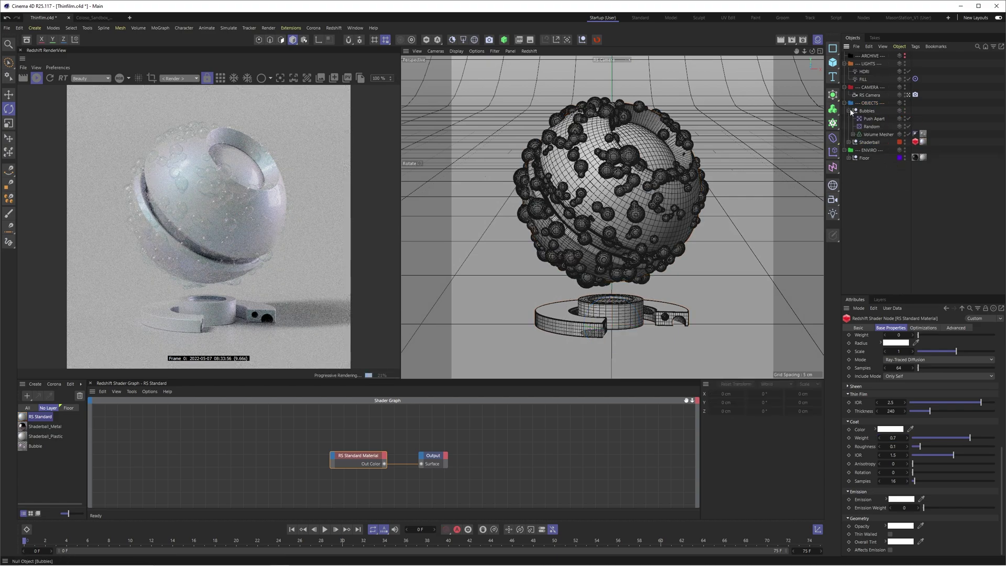
pyautogui.click(853, 135)
pyautogui.click(861, 149)
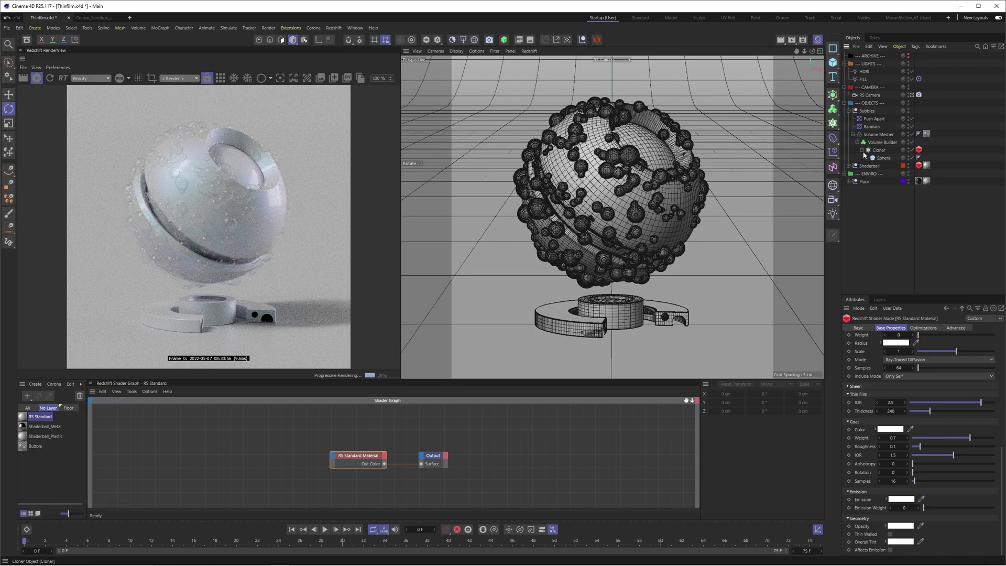
# Inspect the Sphere, Cloner, Volume Mesher, Random and Push Apart settings.
pyautogui.click(882, 158)
pyautogui.click(878, 150)
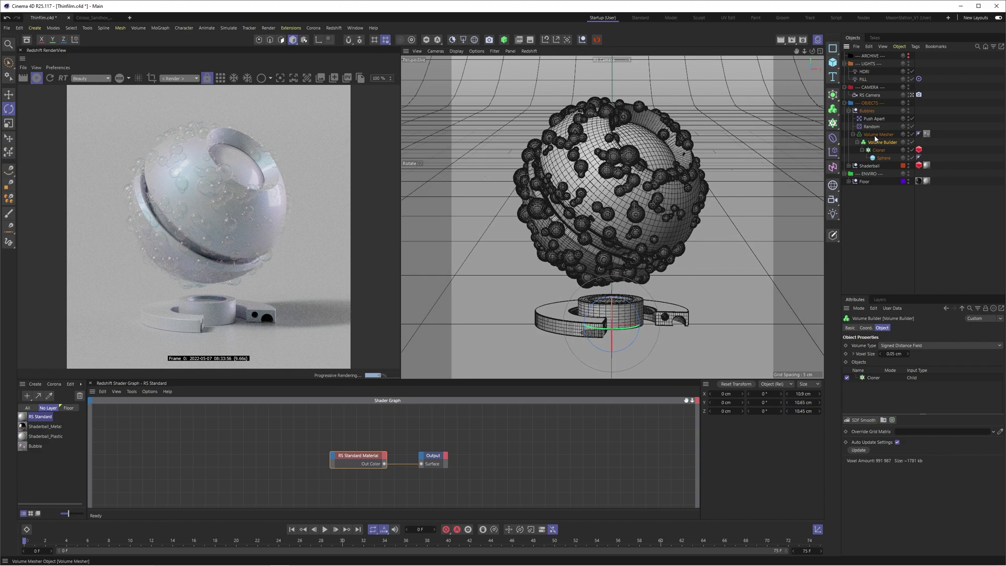
pyautogui.click(878, 135)
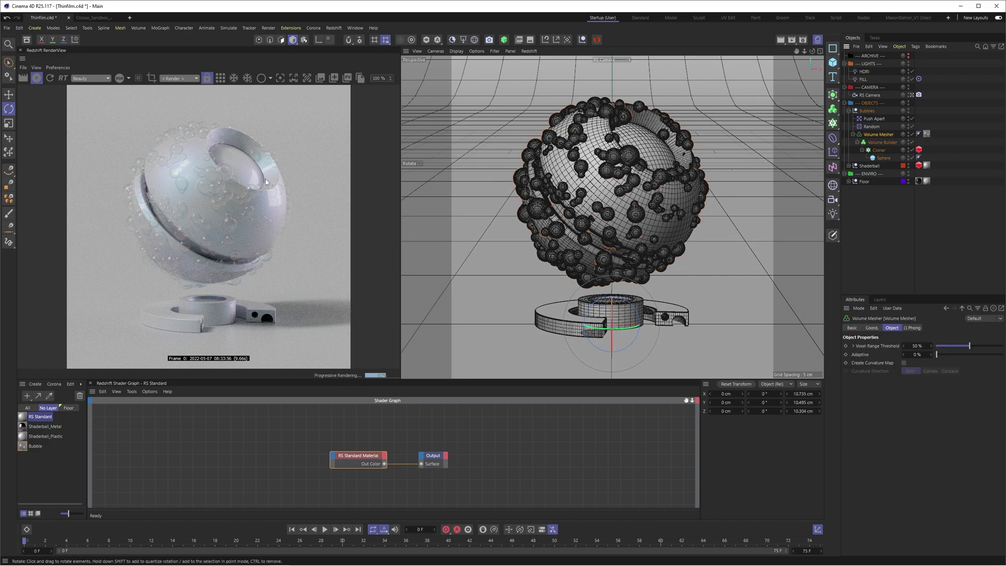
pyautogui.click(870, 126)
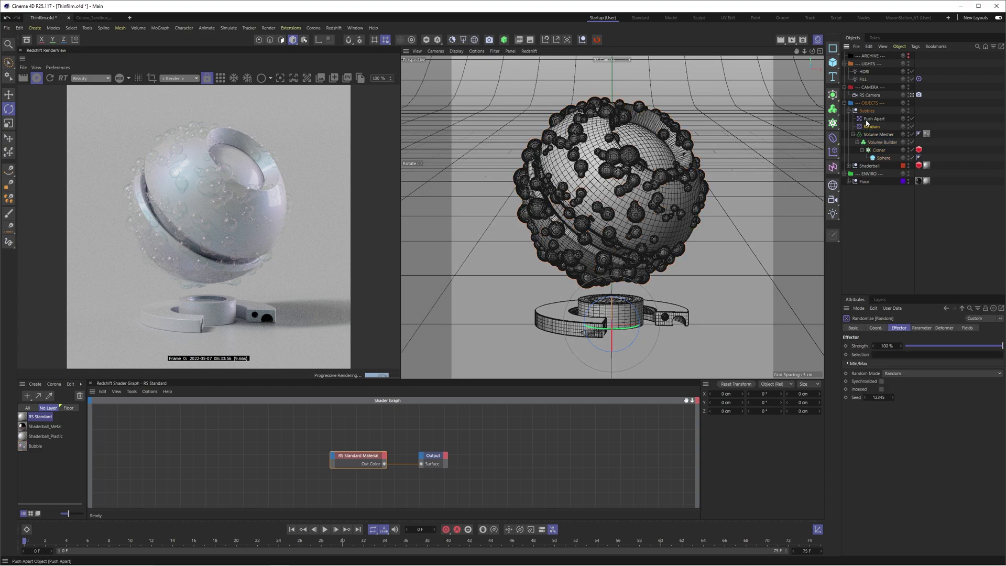
pyautogui.click(870, 120)
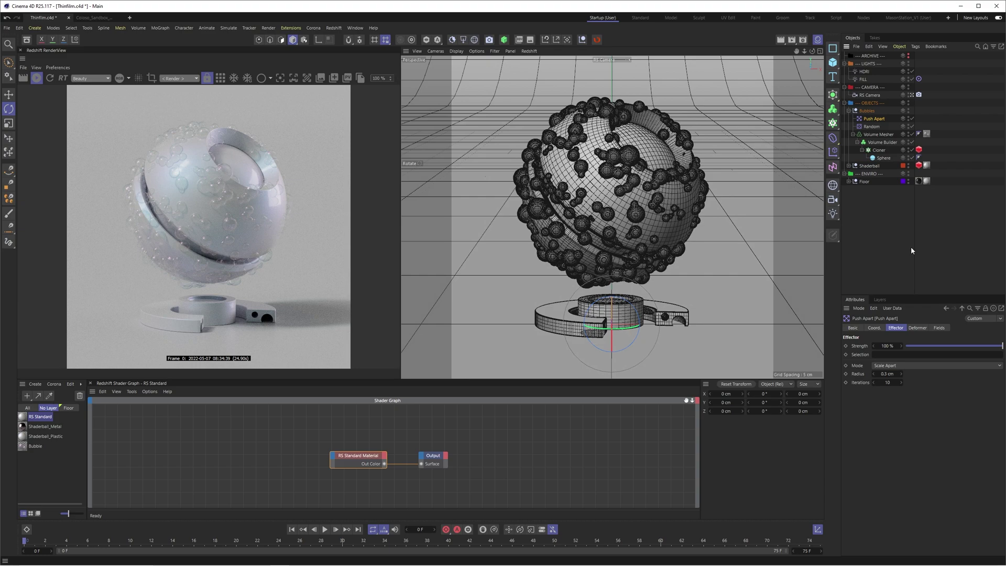
# Remove the old Bubble material tag from the Volume Mesher.
pyautogui.hotkey('ctrl', 'z')
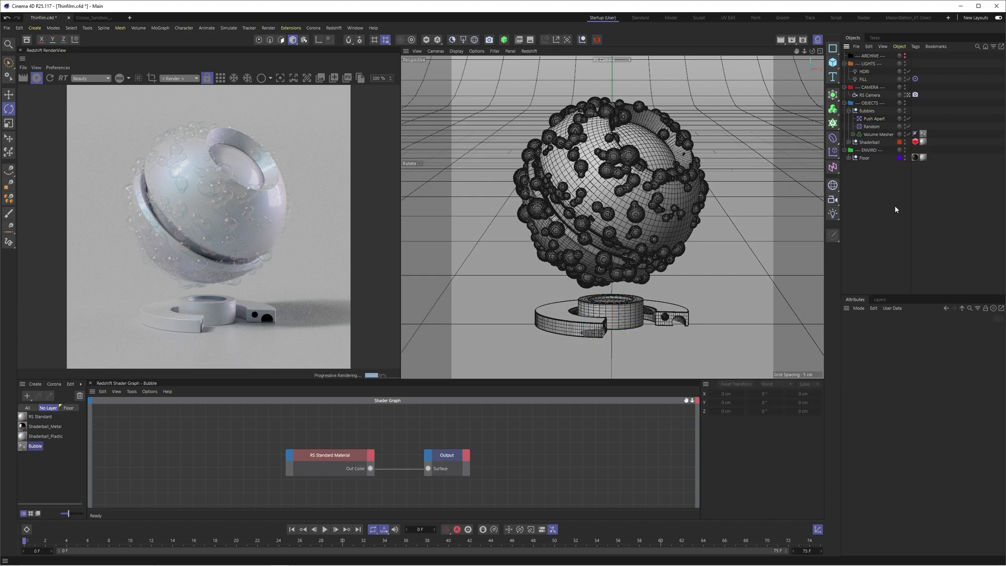
pyautogui.click(924, 135)
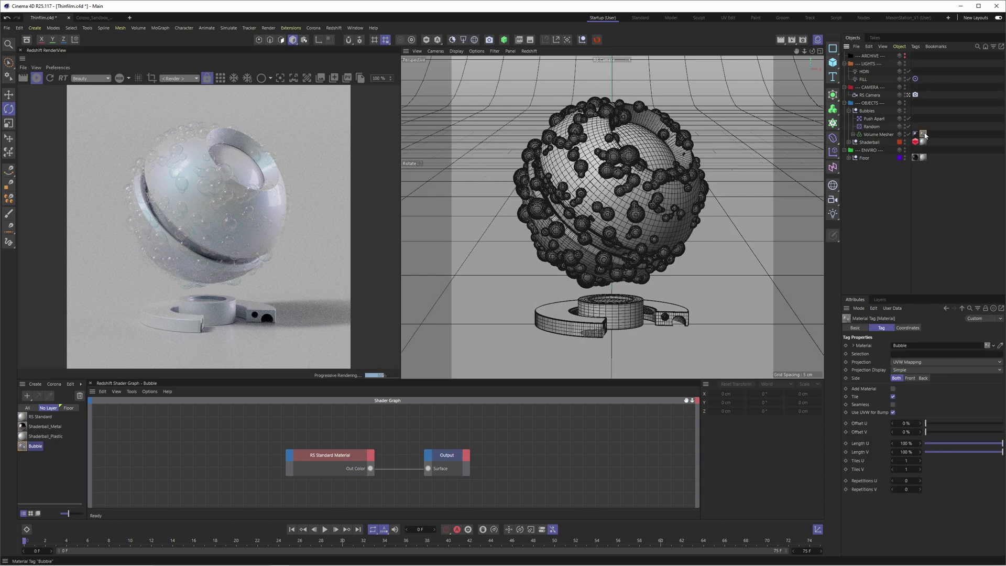
pyautogui.press('Delete')
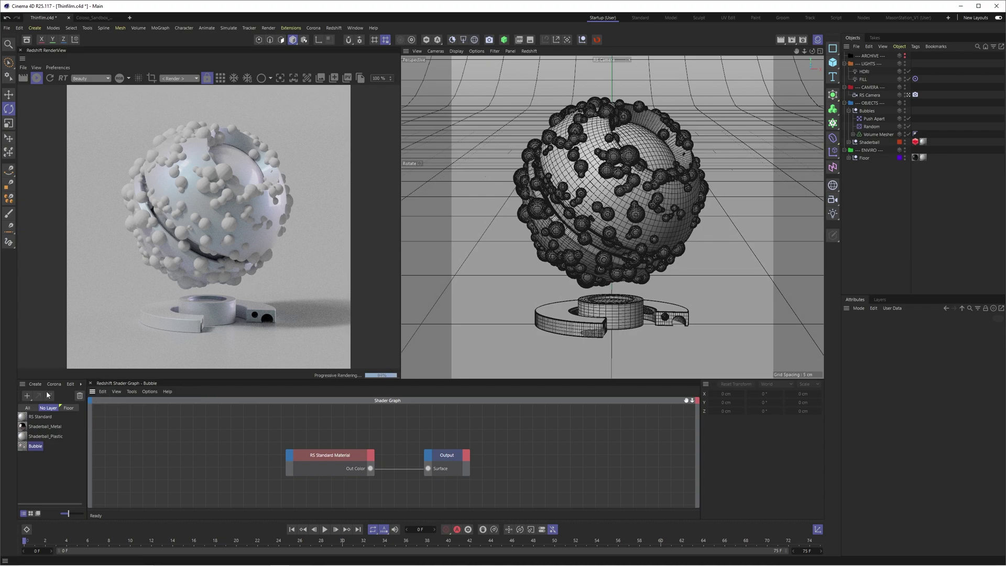
# Create RS Standard.1 and apply it to the Volume Mesher bubbles.
pyautogui.click(33, 384)
pyautogui.moveTo(45, 425)
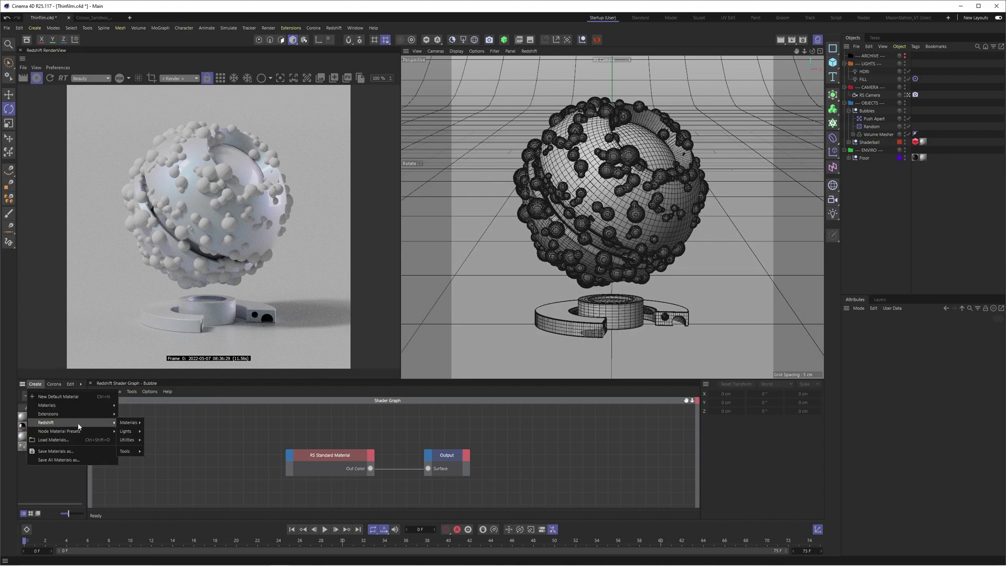
pyautogui.click(160, 526)
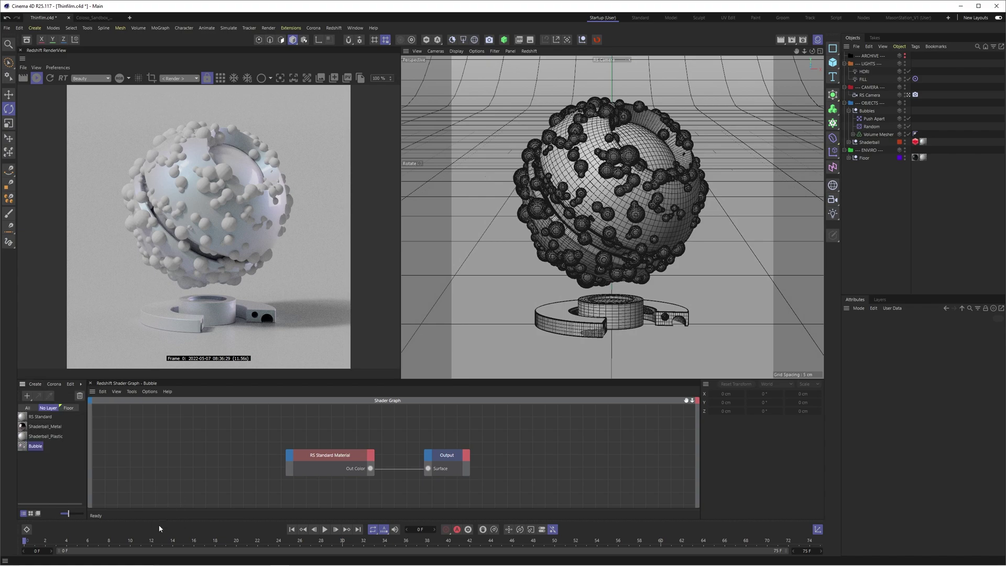
pyautogui.moveTo(21, 417); pyautogui.dragTo(875, 135)
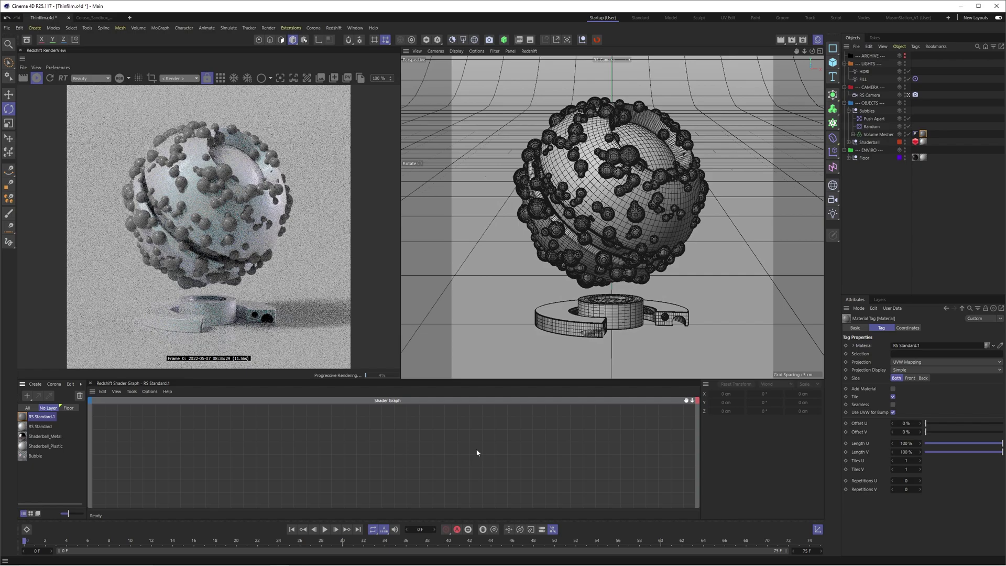
pyautogui.scroll(8, 363, 483)
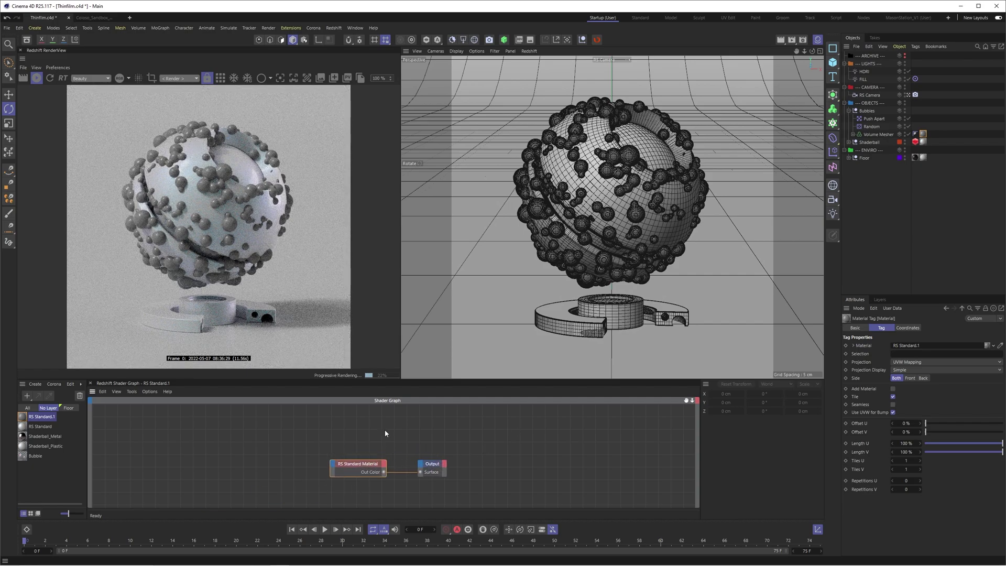
pyautogui.scroll(-3, 604, 448)
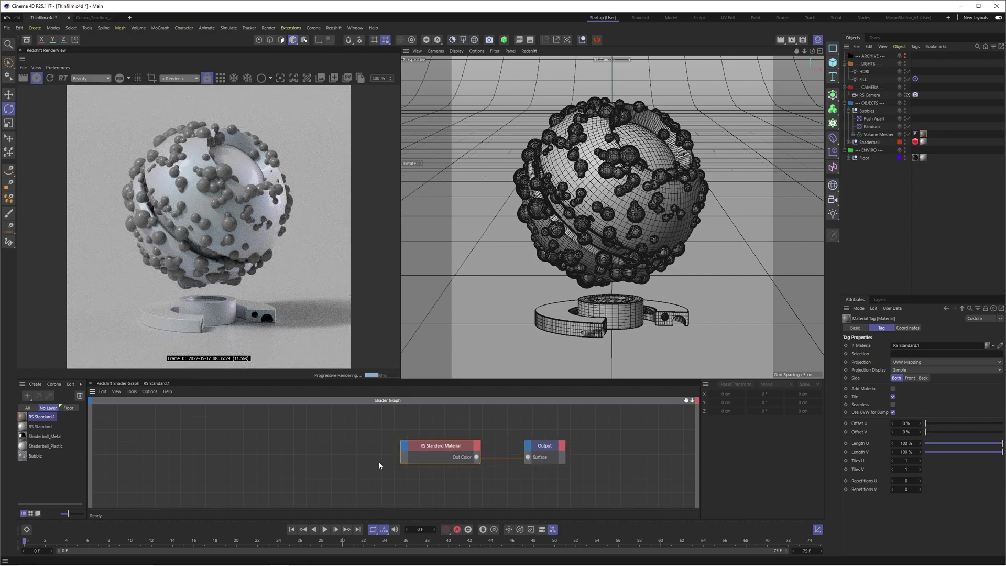
pyautogui.scroll(1, 542, 453)
# Set the bubble material's Base Weight to 0 and Transmission Weight to 1.
pyautogui.scroll(1, 543, 457)
pyautogui.click(346, 449)
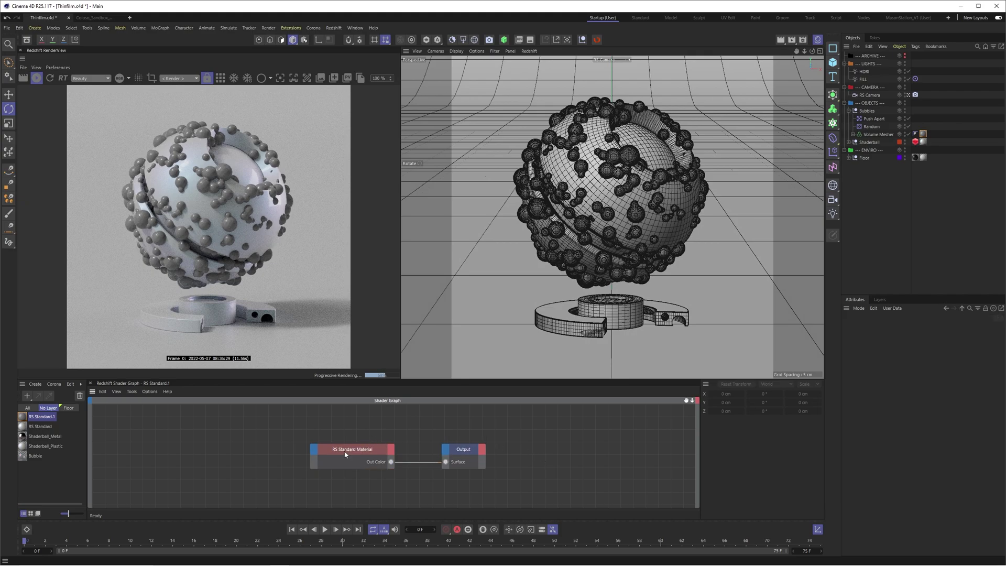
pyautogui.moveTo(942, 364); pyautogui.dragTo(829, 363)
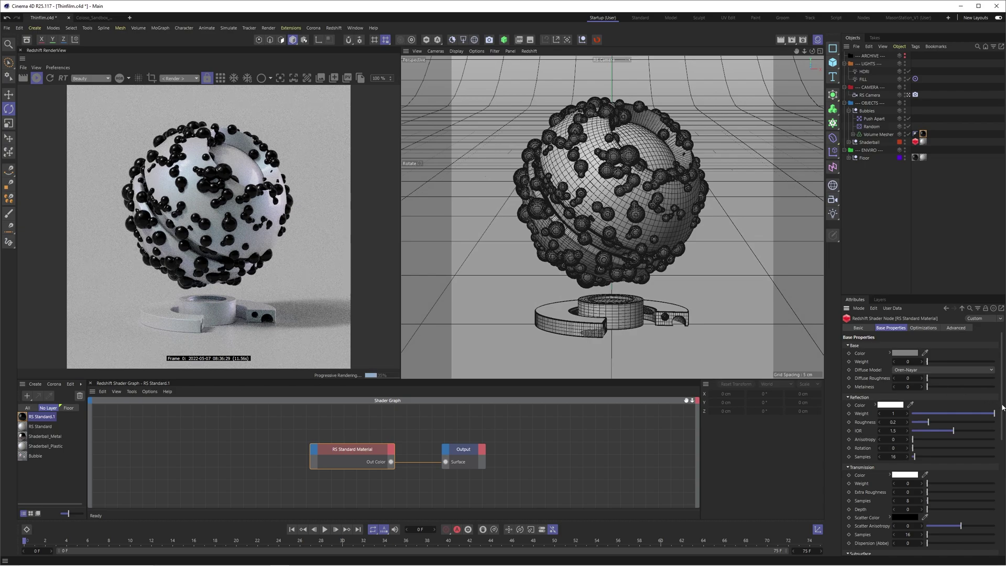
pyautogui.moveTo(1000, 408); pyautogui.dragTo(1001, 423)
pyautogui.scroll(-3, 952, 410)
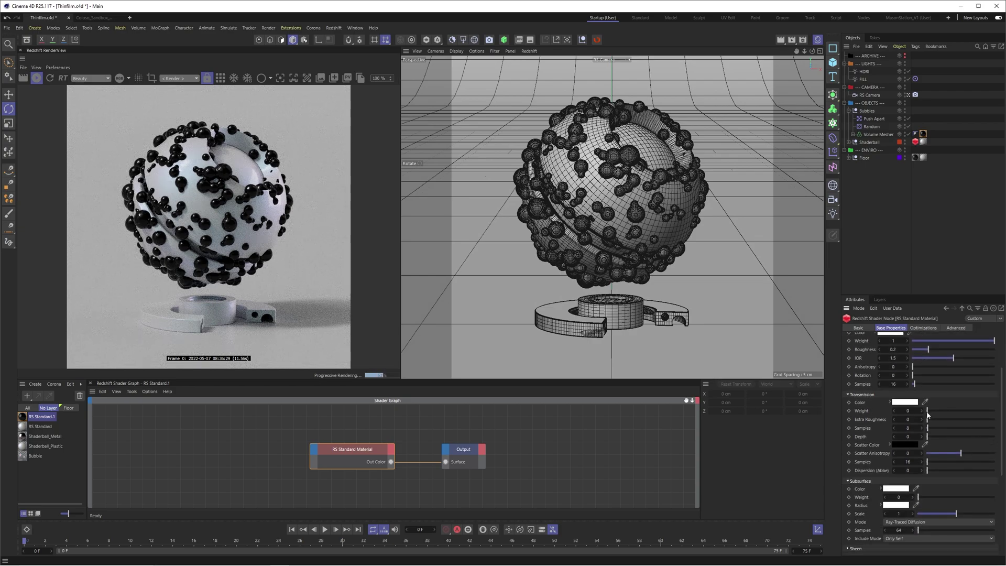
pyautogui.moveTo(927, 412); pyautogui.dragTo(995, 412)
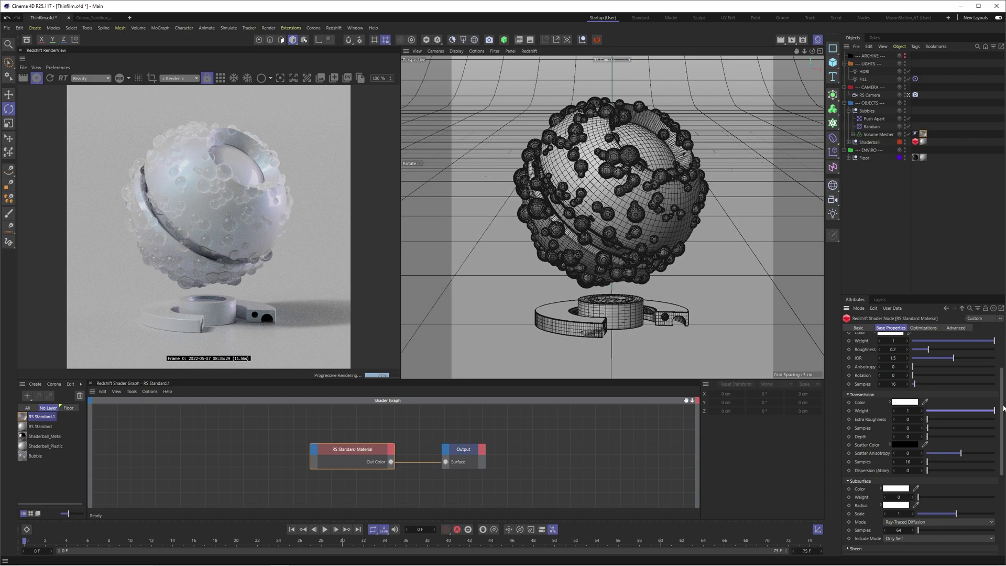
pyautogui.scroll(-1, 922, 414)
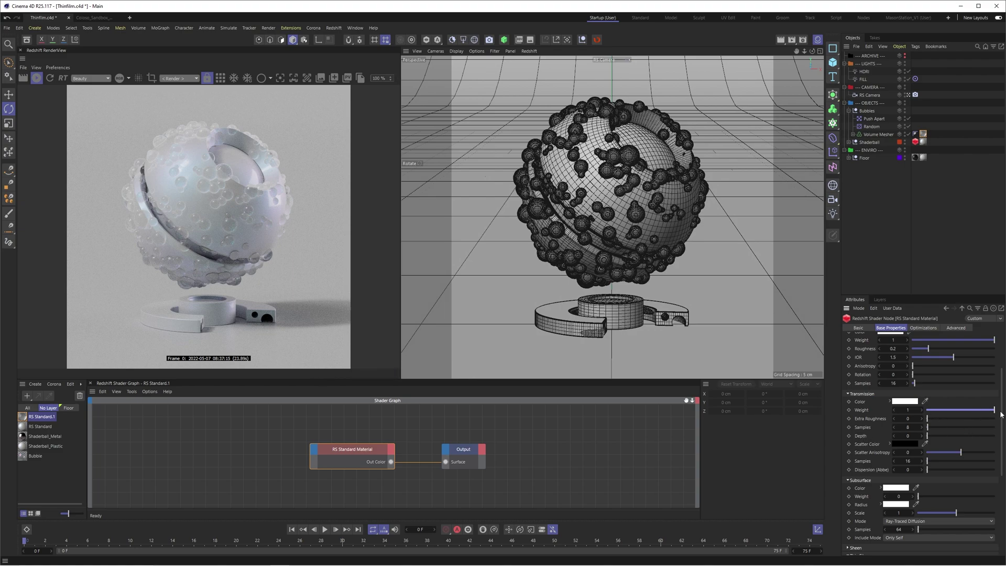
pyautogui.moveTo(1001, 413); pyautogui.dragTo(1001, 399)
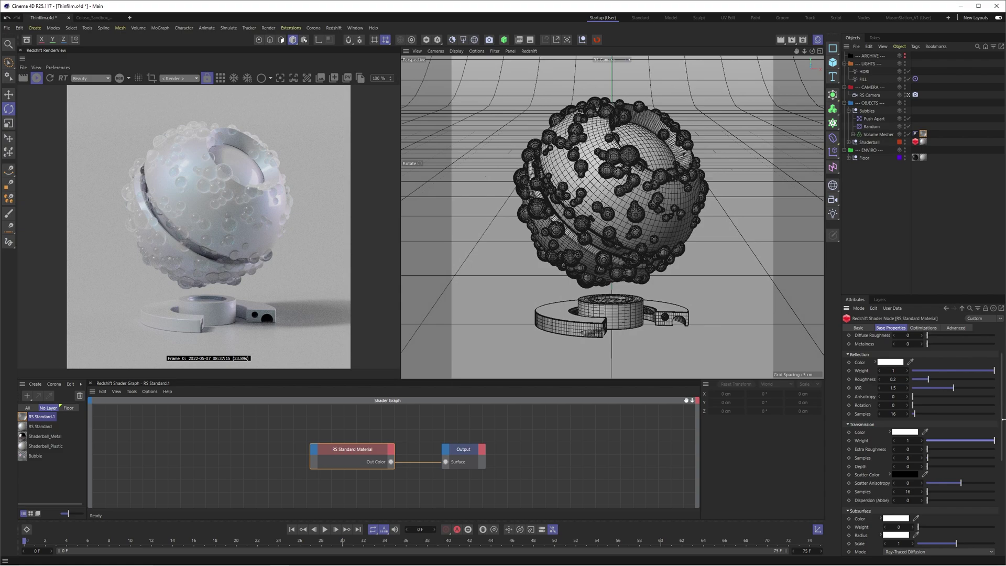
# Enable Thin Walled in RS Standard.1's Geometry section.
pyautogui.moveTo(1003, 428); pyautogui.dragTo(991, 538)
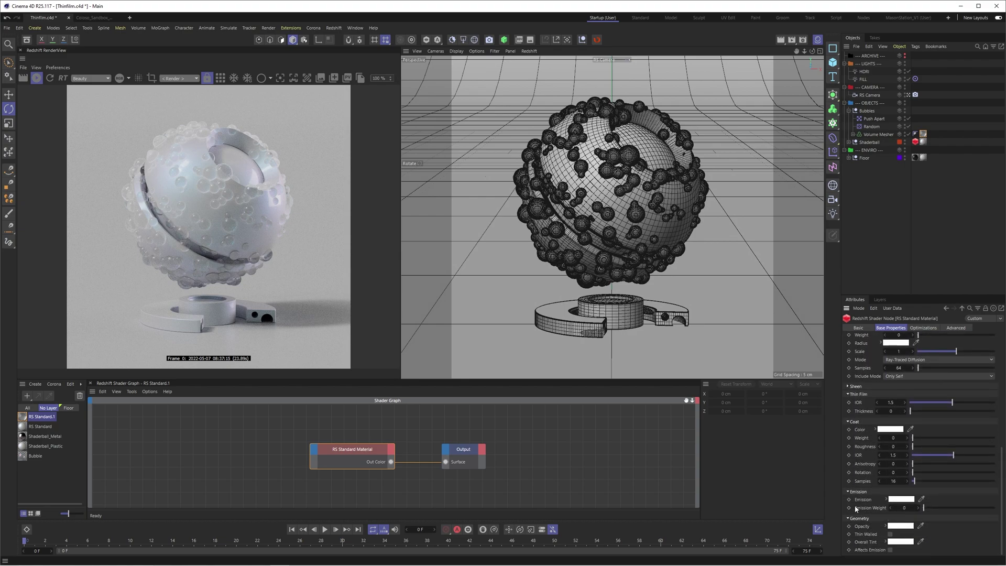
pyautogui.click(890, 534)
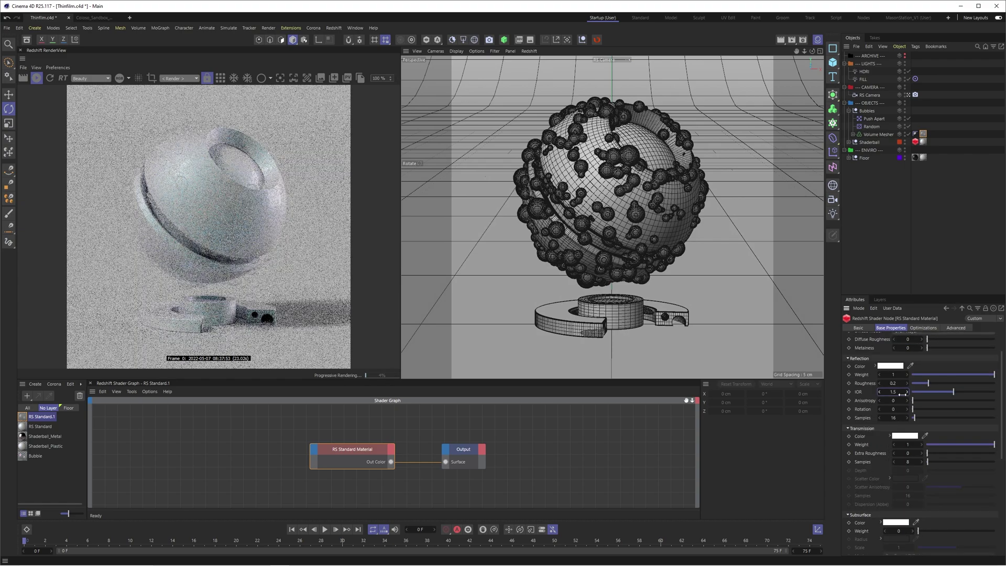
# On RS Standard.1, set Reflection IOR to about 1.3 and Coat Weight to 1 for glossy bubble highlights.
pyautogui.doubleClick(893, 392)
pyautogui.press('Return')
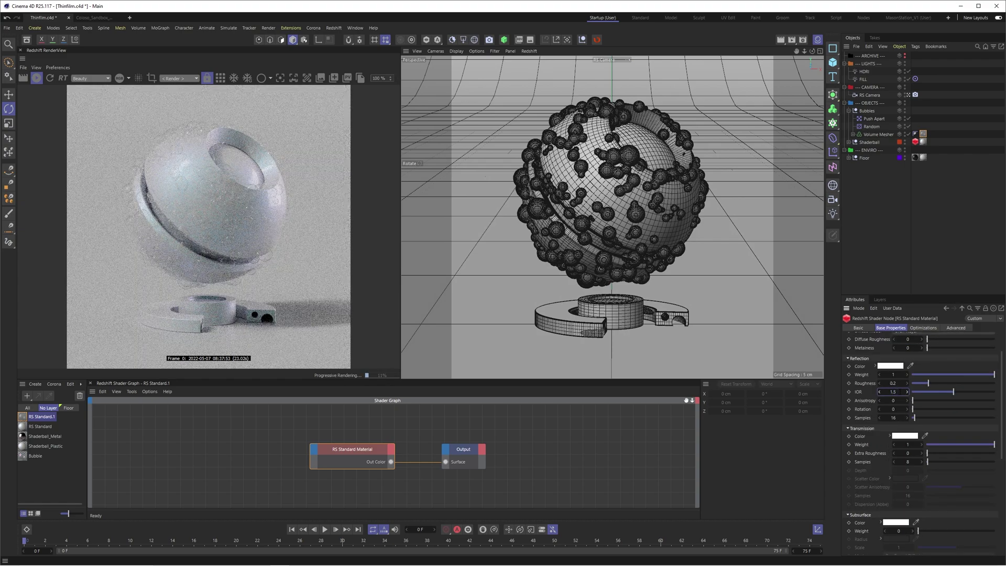
pyautogui.moveTo(895, 392); pyautogui.dragTo(898, 391)
pyautogui.scroll(3, 917, 416)
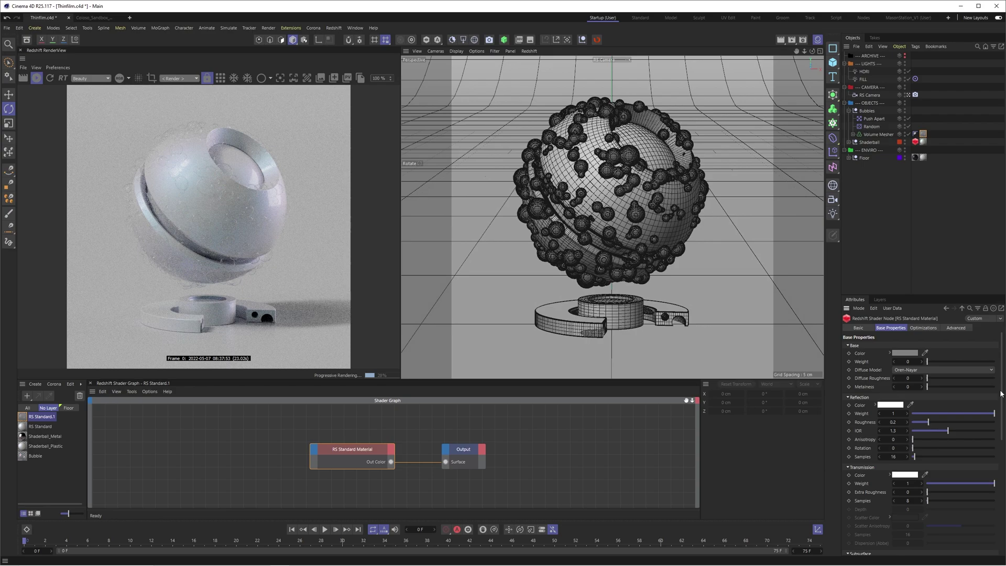
pyautogui.scroll(-10, 1001, 393)
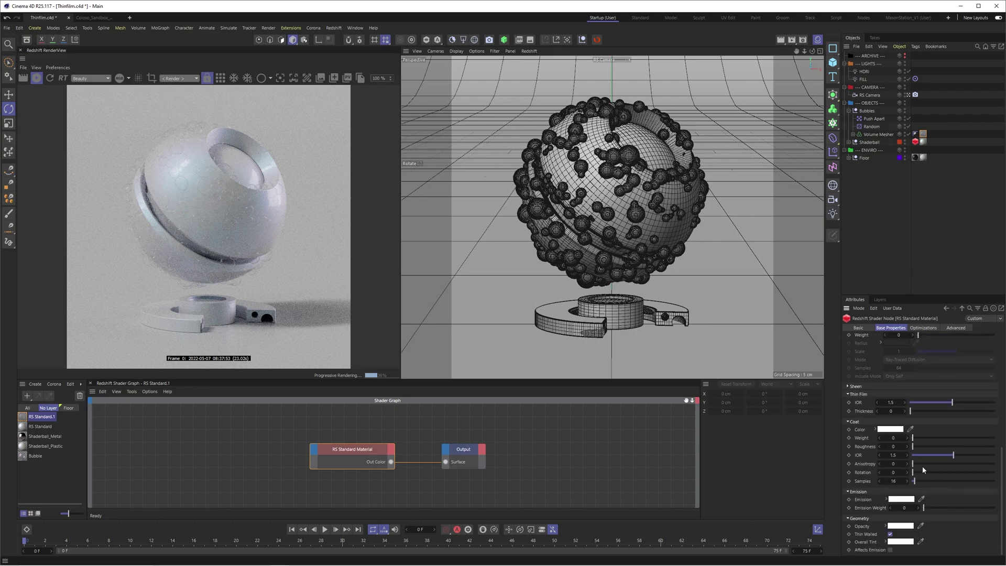
pyautogui.moveTo(918, 439); pyautogui.dragTo(994, 438)
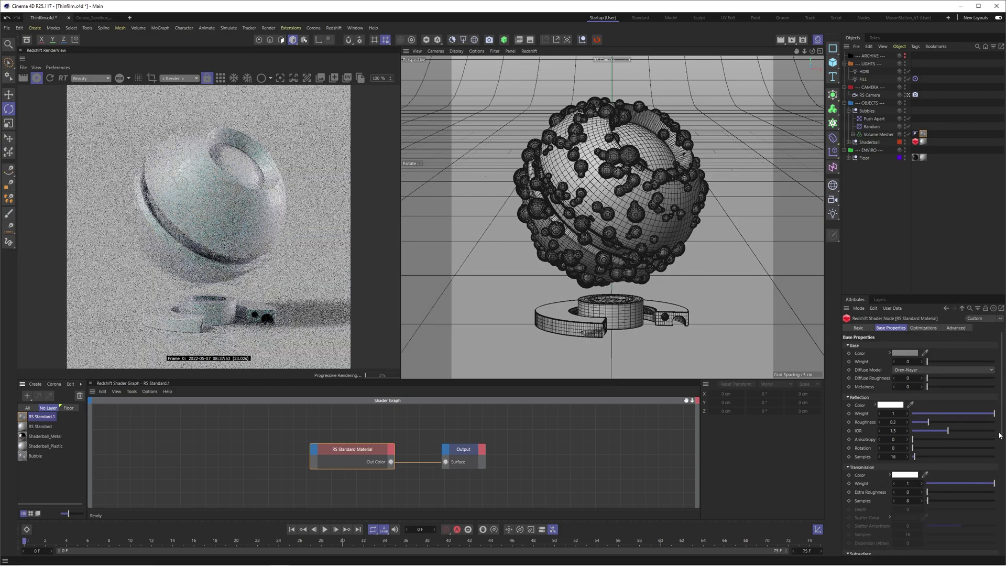
# Set the bubble material's Thin Film IOR to 1.52 and Thickness to 500.
pyautogui.scroll(5, 999, 477)
pyautogui.scroll(-5, 999, 477)
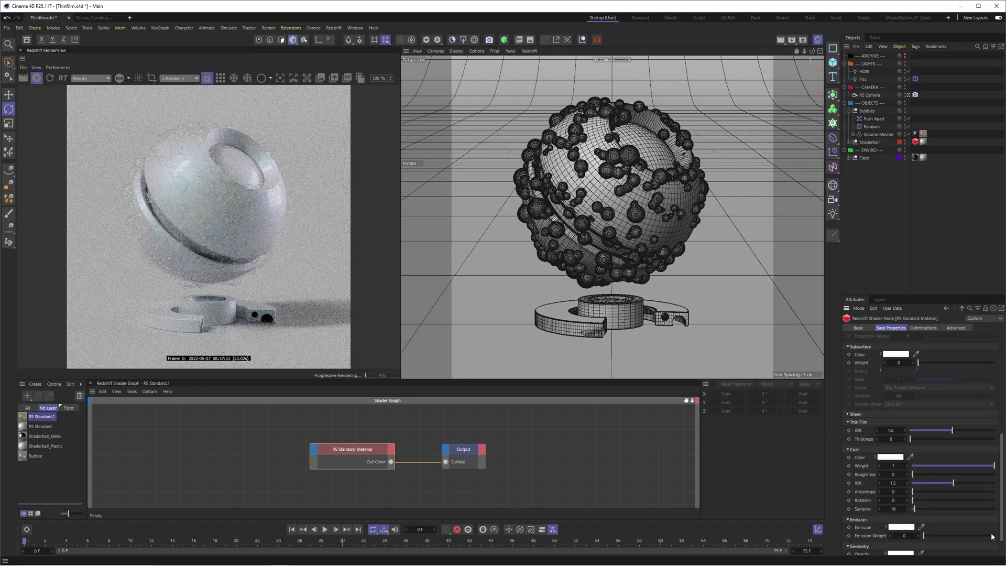
pyautogui.click(892, 431)
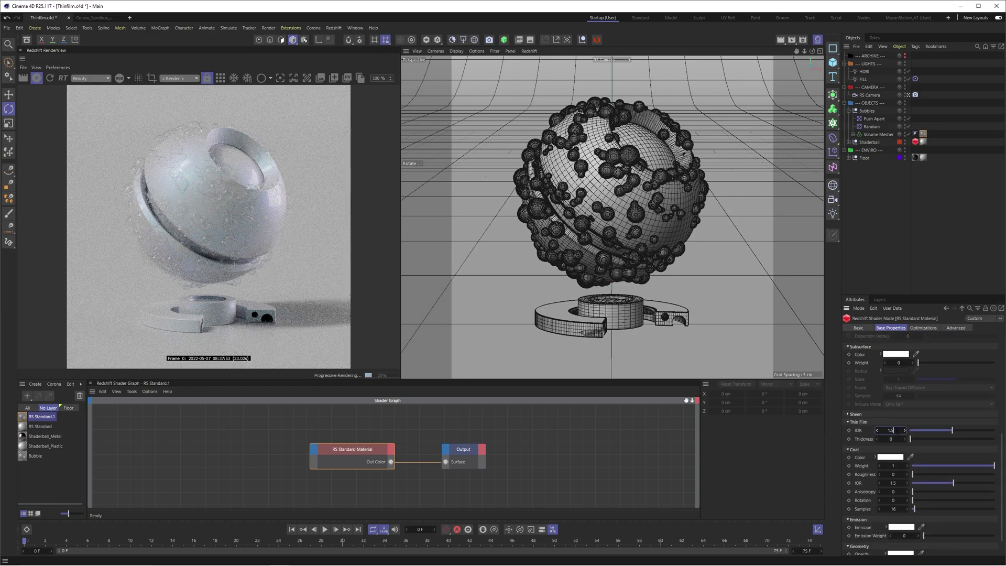
pyautogui.write('2')
pyautogui.press('Tab')
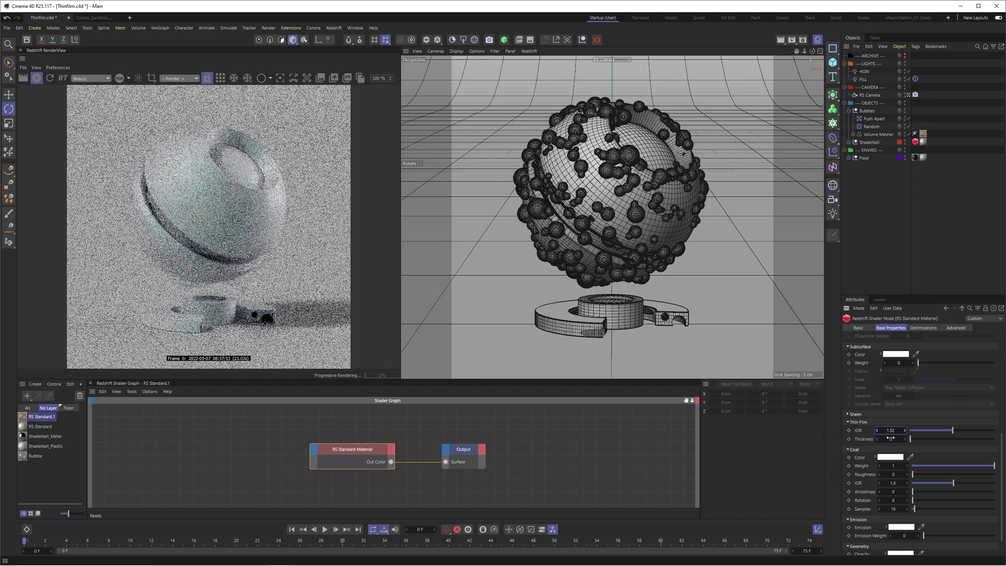
pyautogui.write('500')
pyautogui.press('Return')
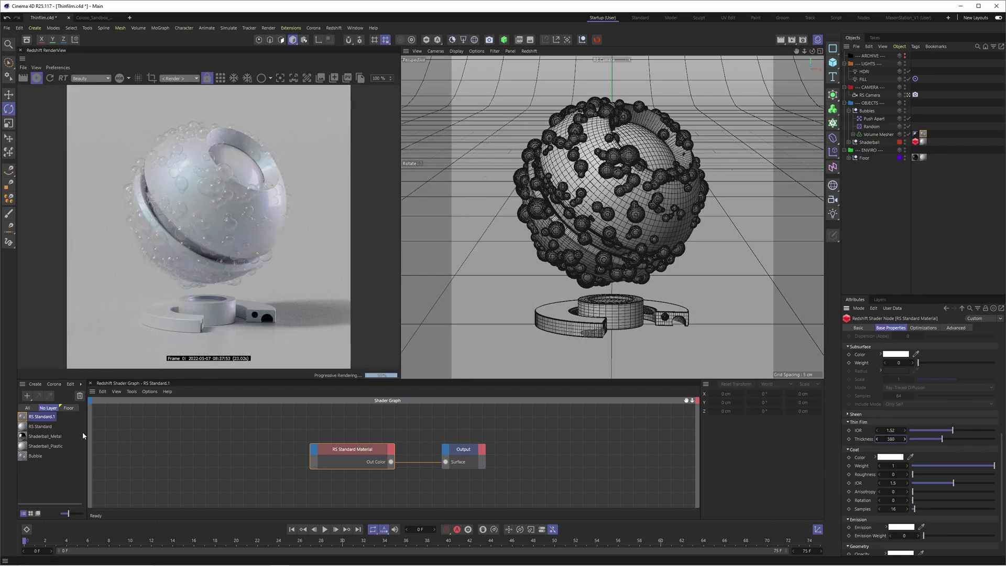
# Delete the RS Standard material tag from Shaderball in the Object Manager.
pyautogui.click(922, 143)
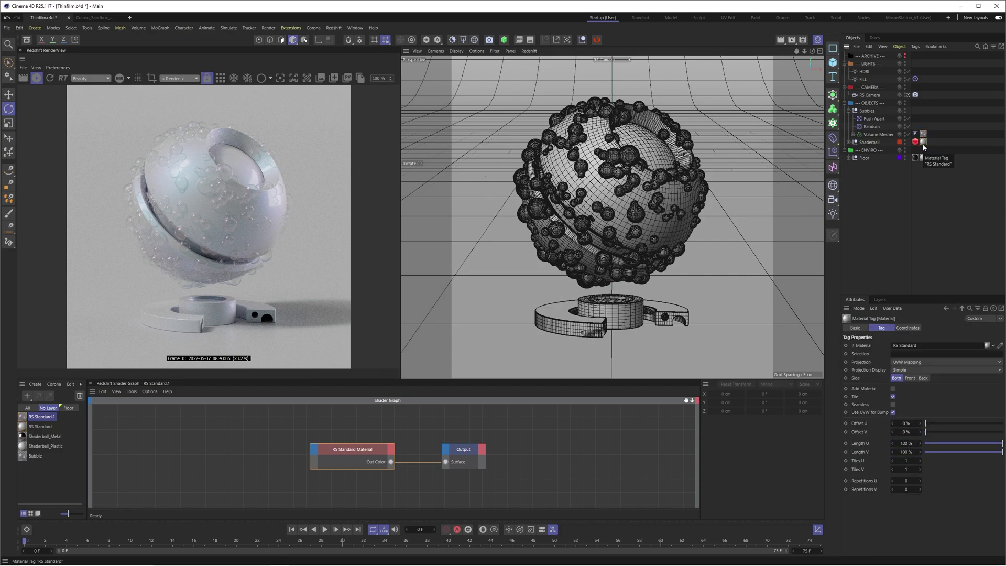
pyautogui.press('Delete')
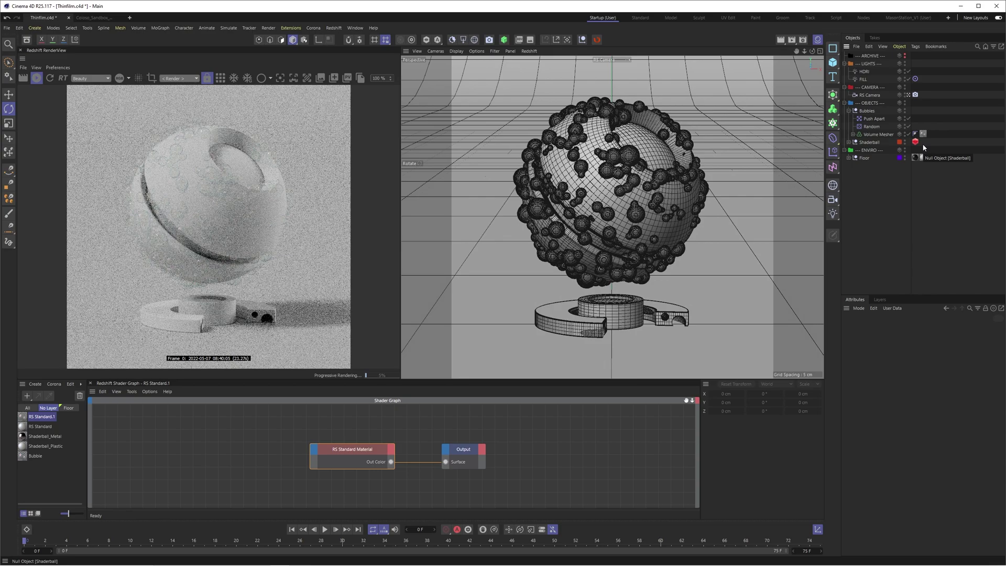